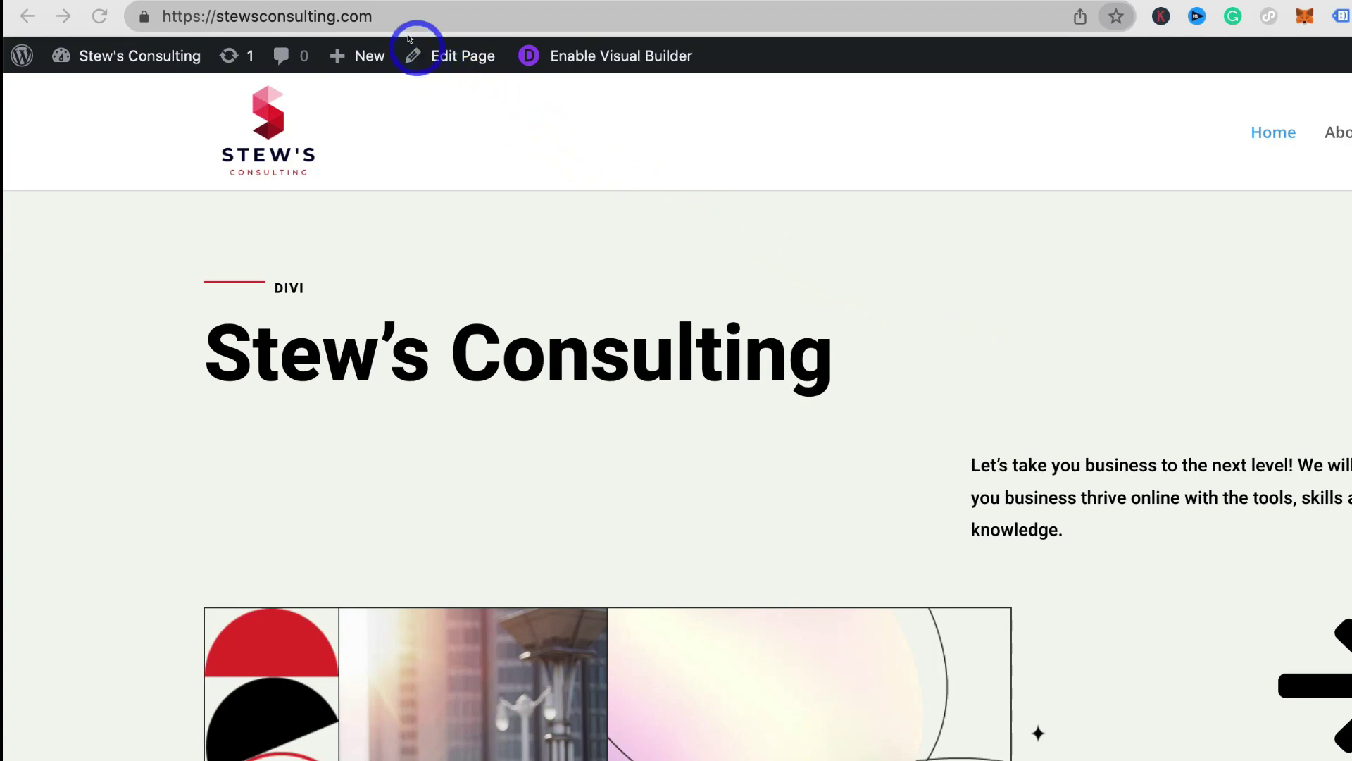
# Step: Copy stewsconsulting.com from the address bar and run a who.is WHOIS lookup on it
pyautogui.click(385, 11)
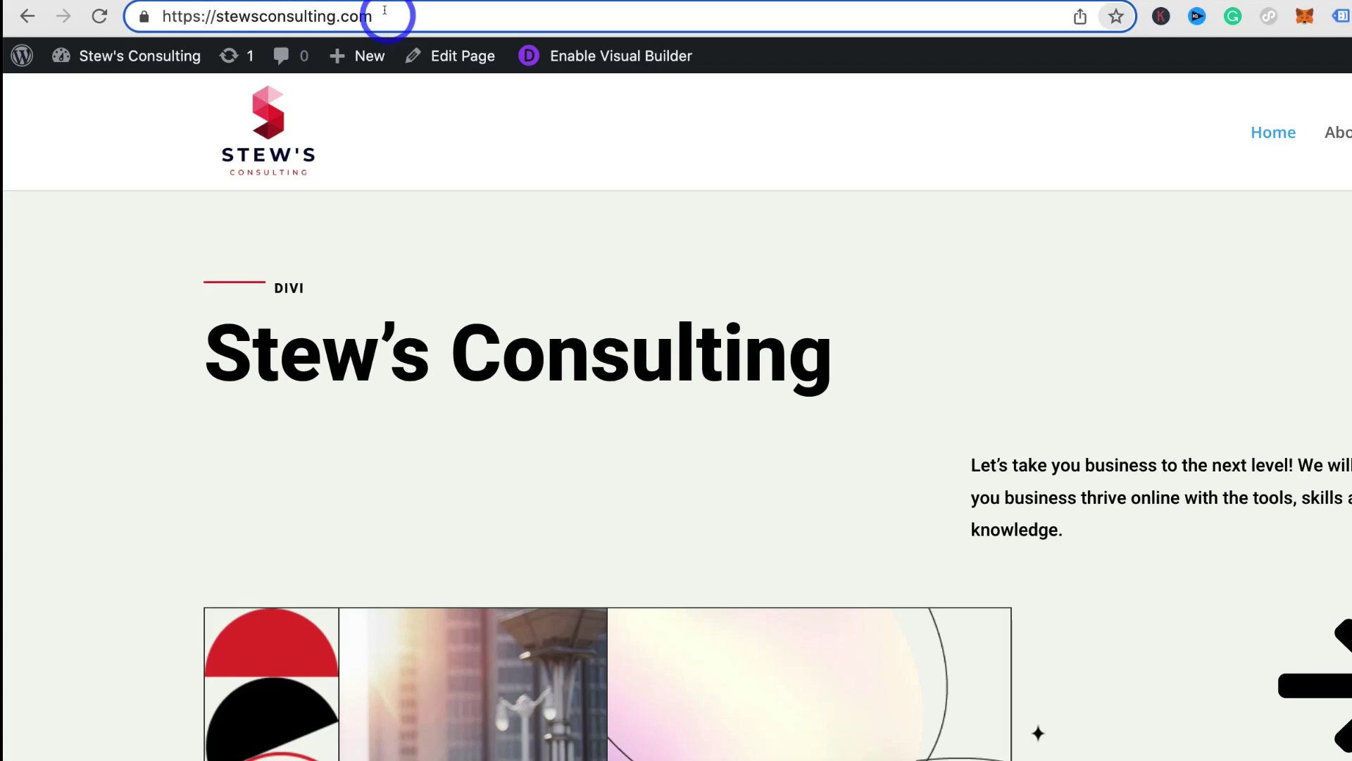
pyautogui.moveTo(385, 11); pyautogui.dragTo(142, 10)
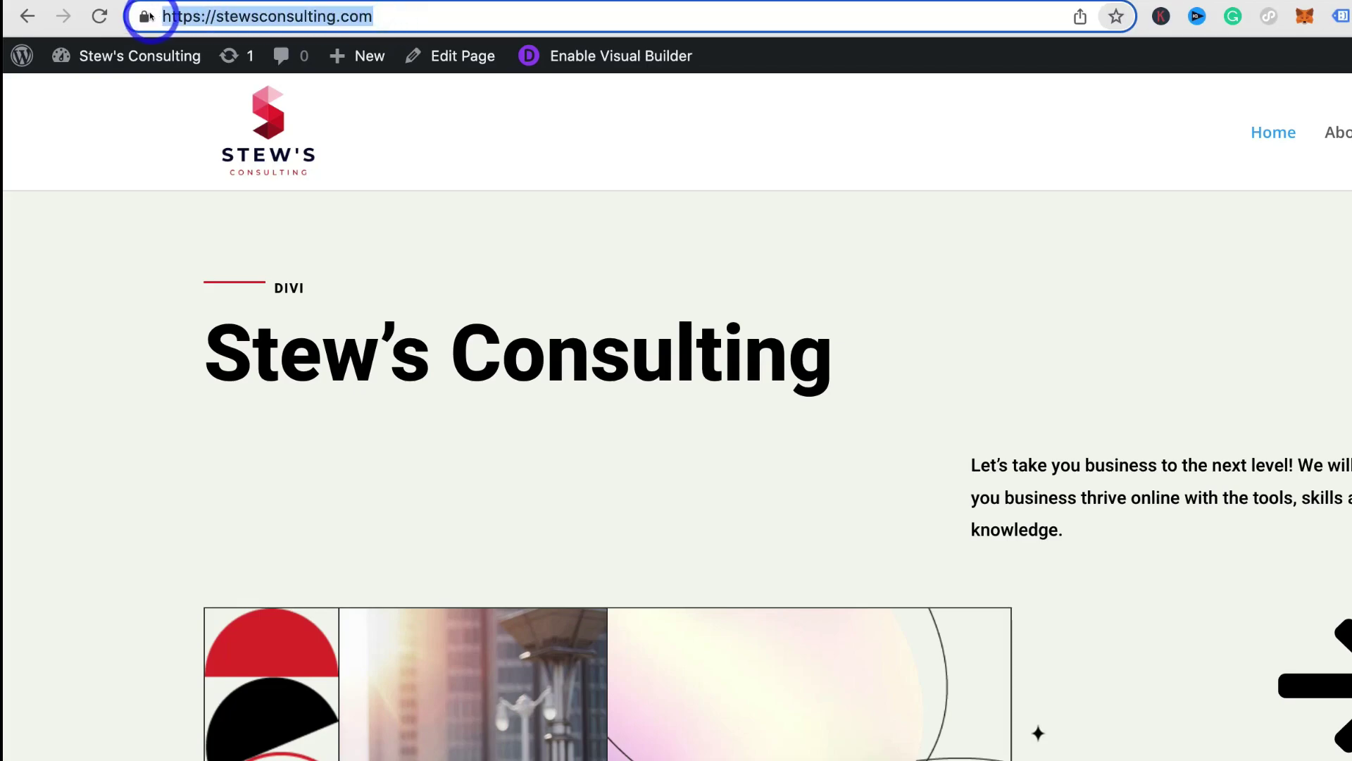
pyautogui.rightClick(250, 10)
pyautogui.click(302, 145)
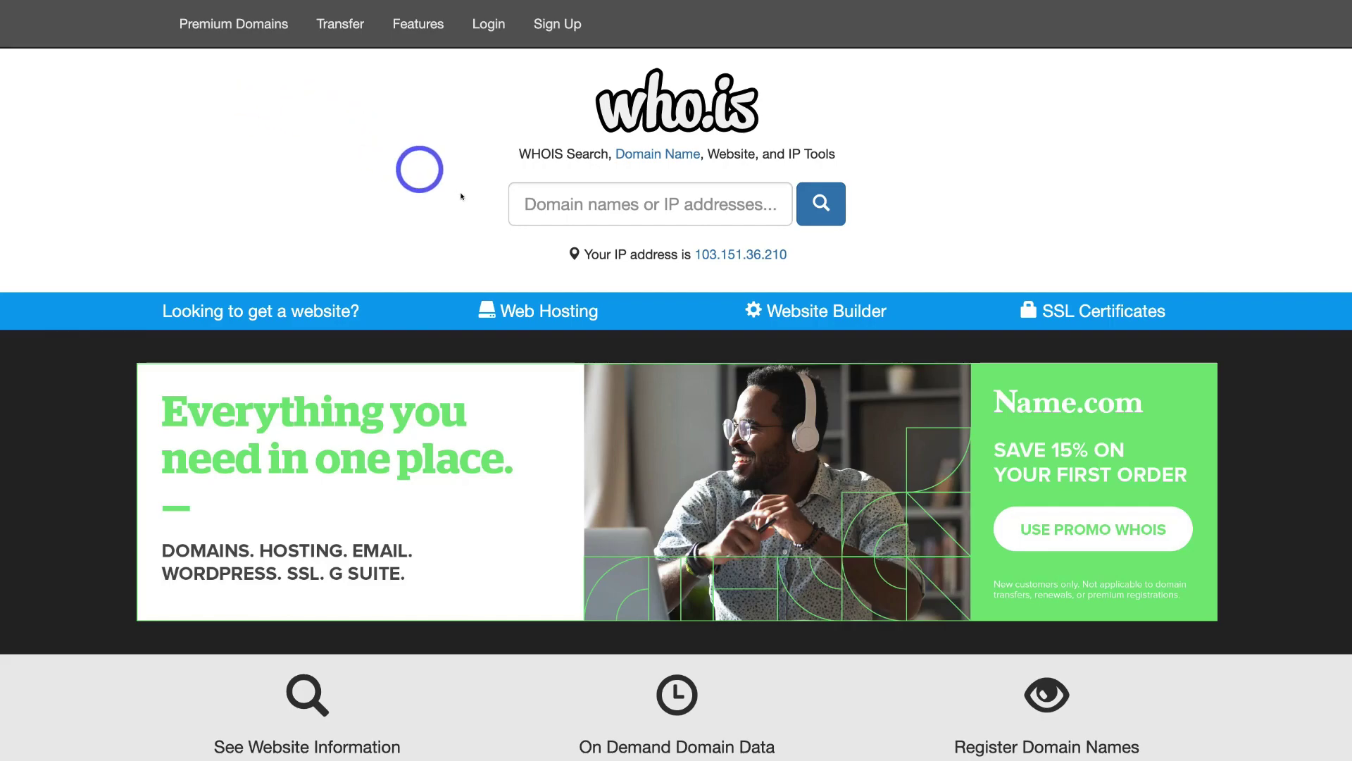
pyautogui.rightClick(561, 202)
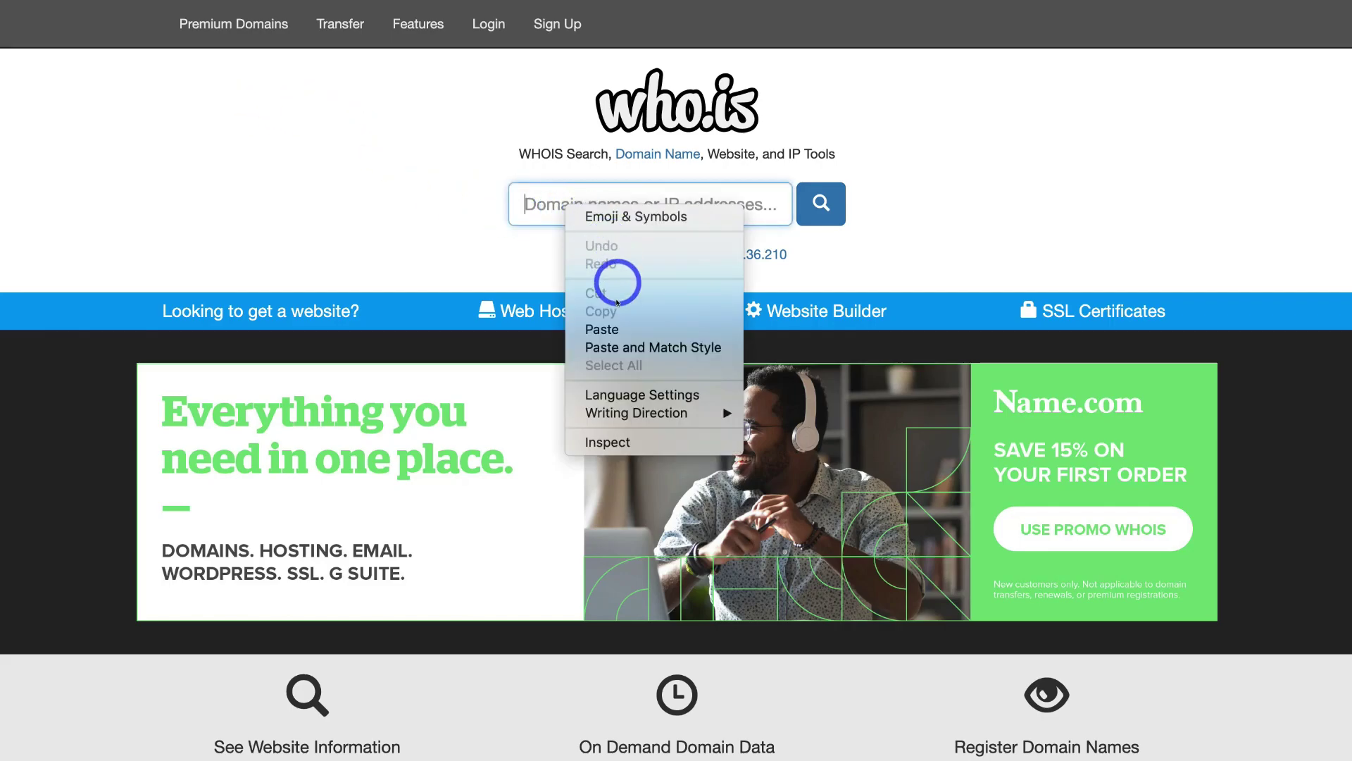
pyautogui.click(616, 331)
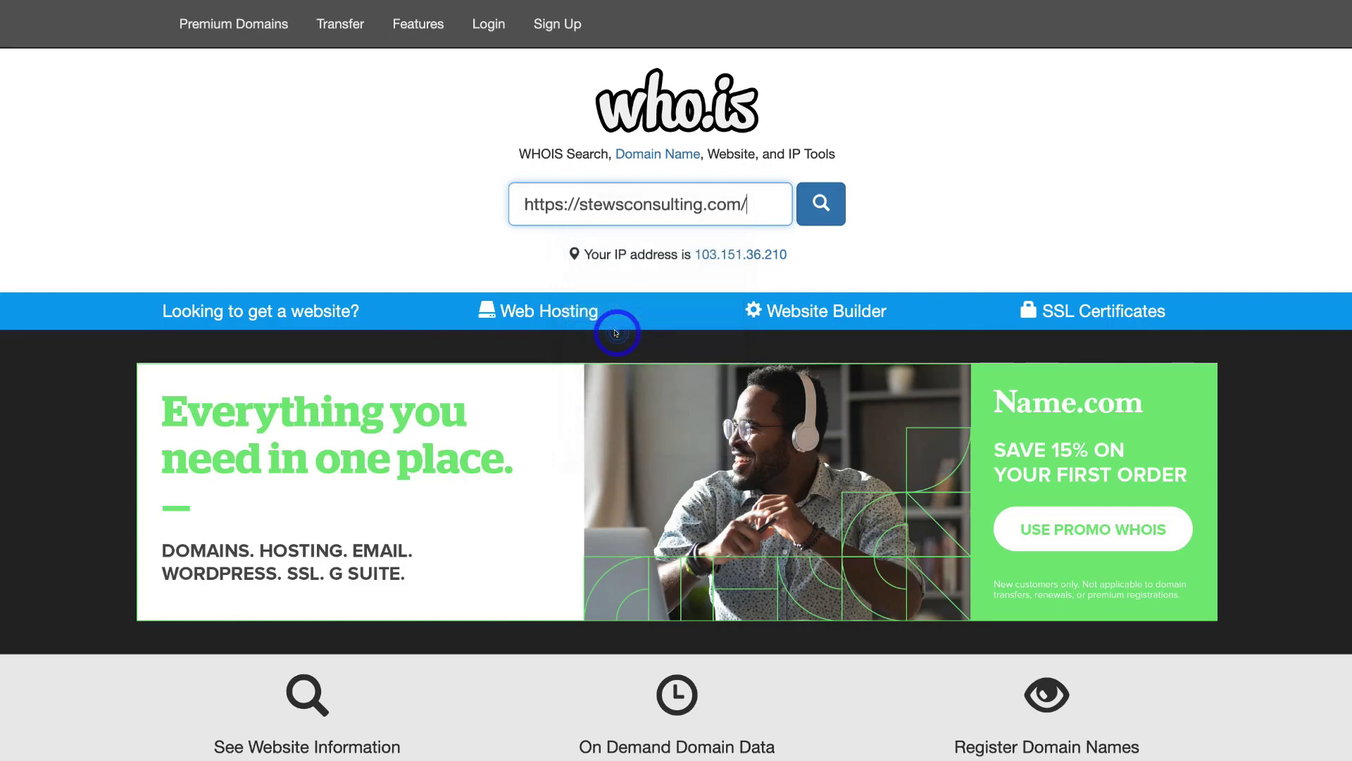
pyautogui.click(820, 202)
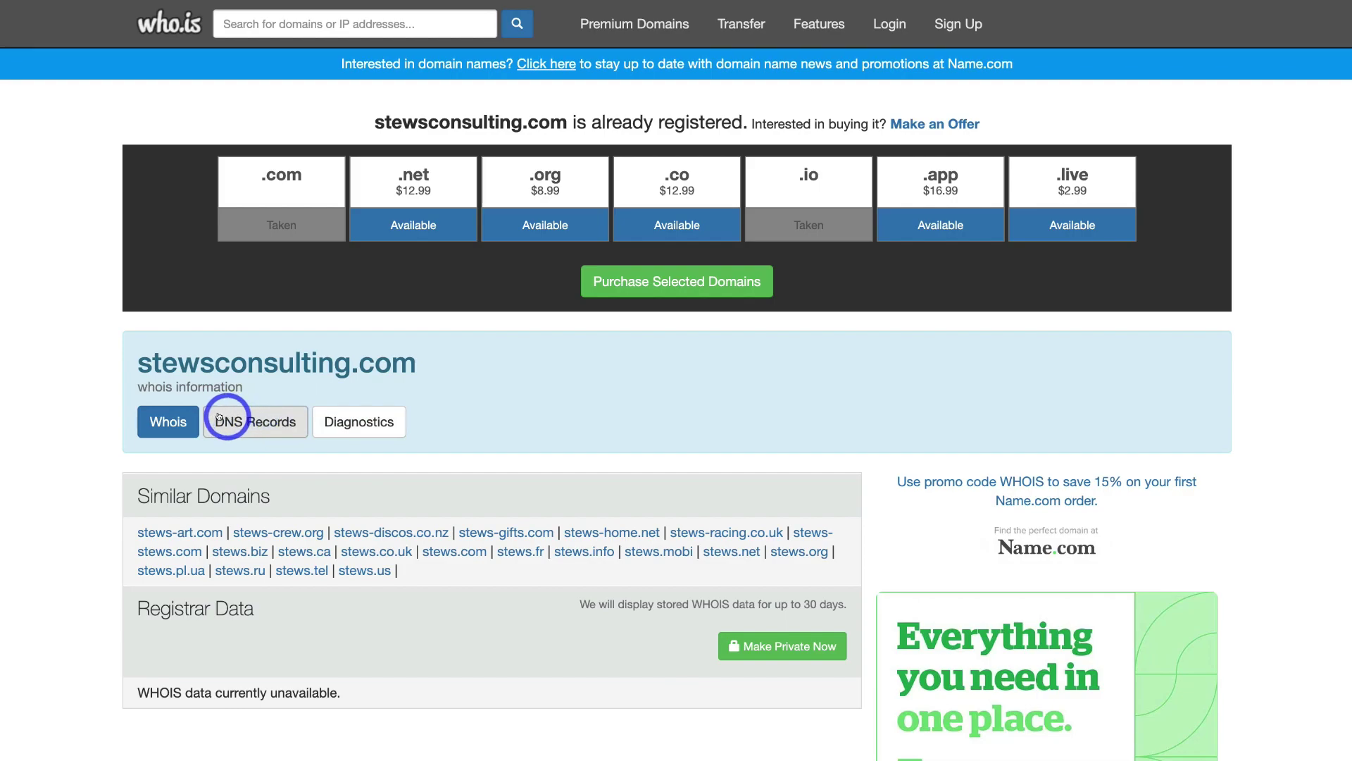
# Step: Show stewsconsulting.com's DNS records on who.is, down to the HostPapa NS entries
pyautogui.click(241, 417)
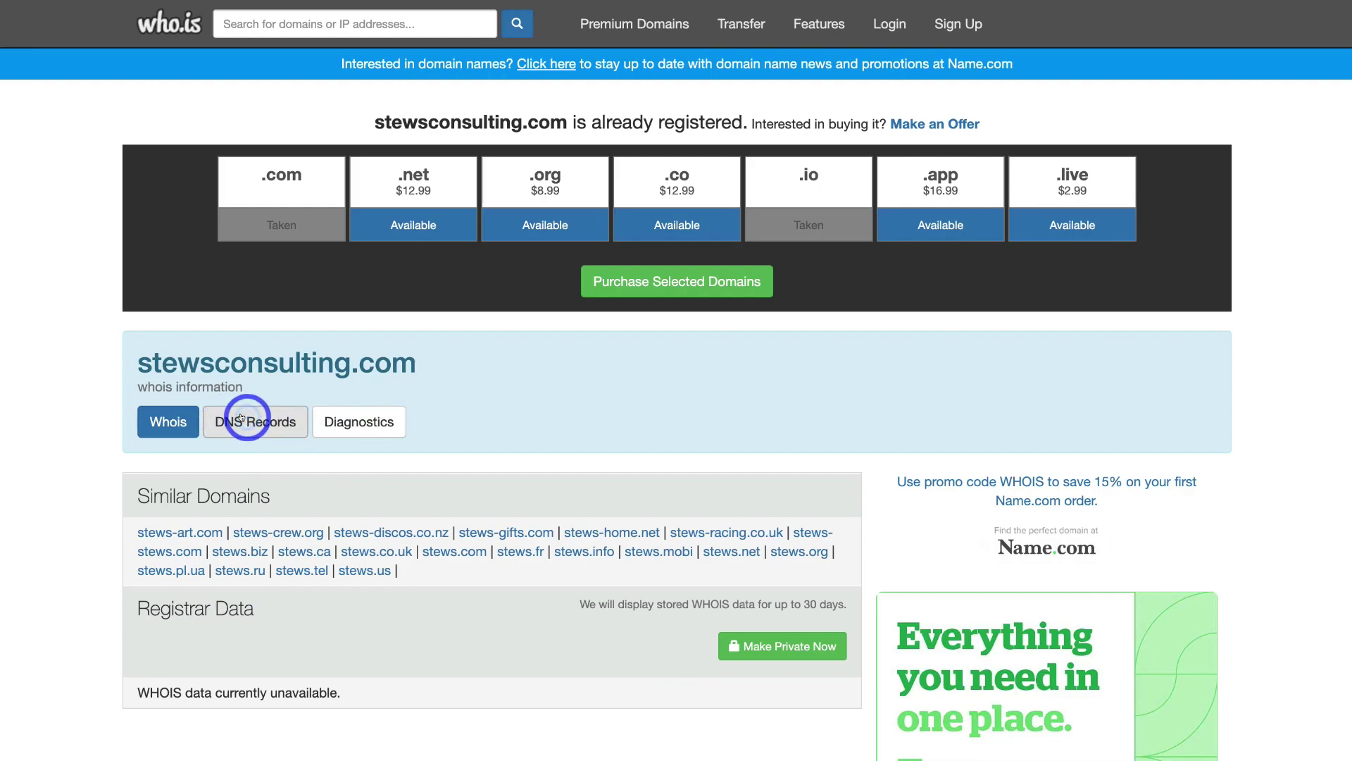
pyautogui.scroll(-3, 740, 415)
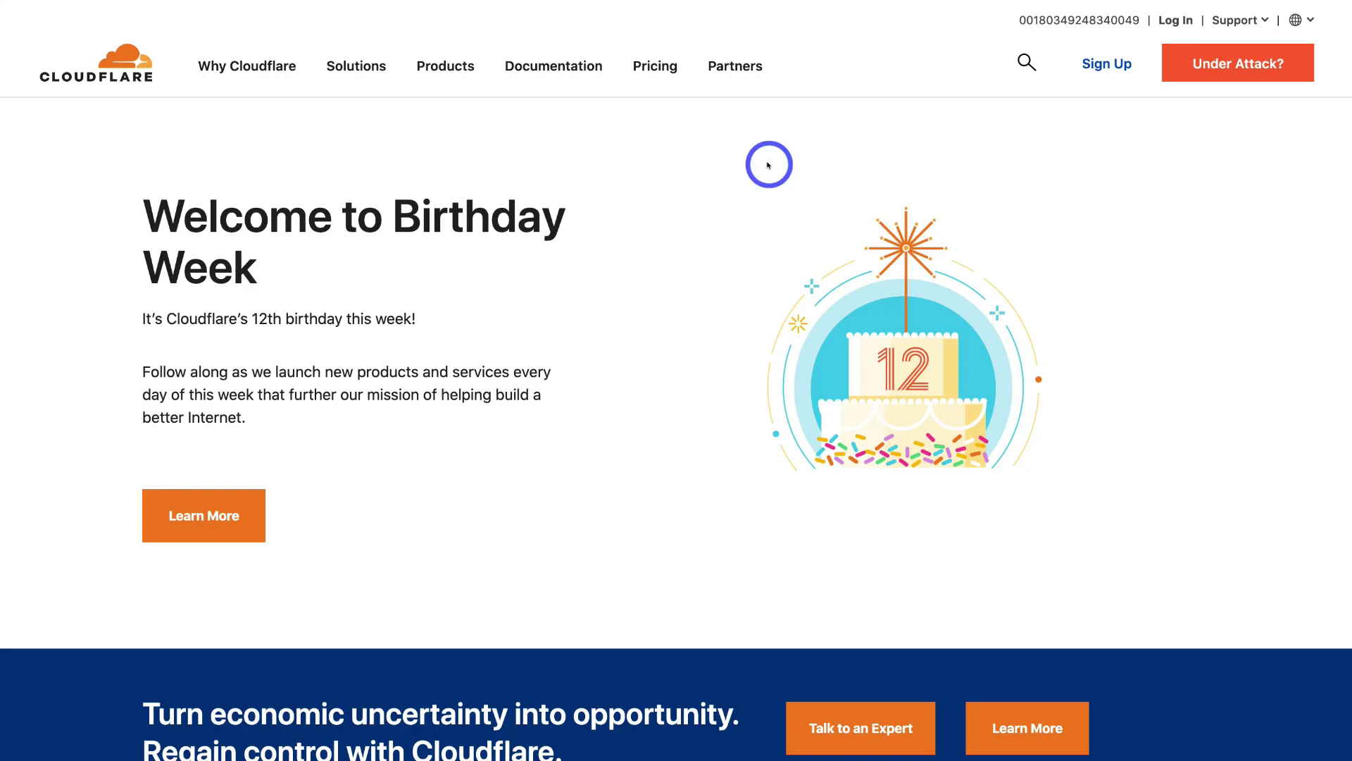
# Step: Sign up for a Cloudflare account and enter stewsconsulting.com as a new site
pyautogui.click(1099, 65)
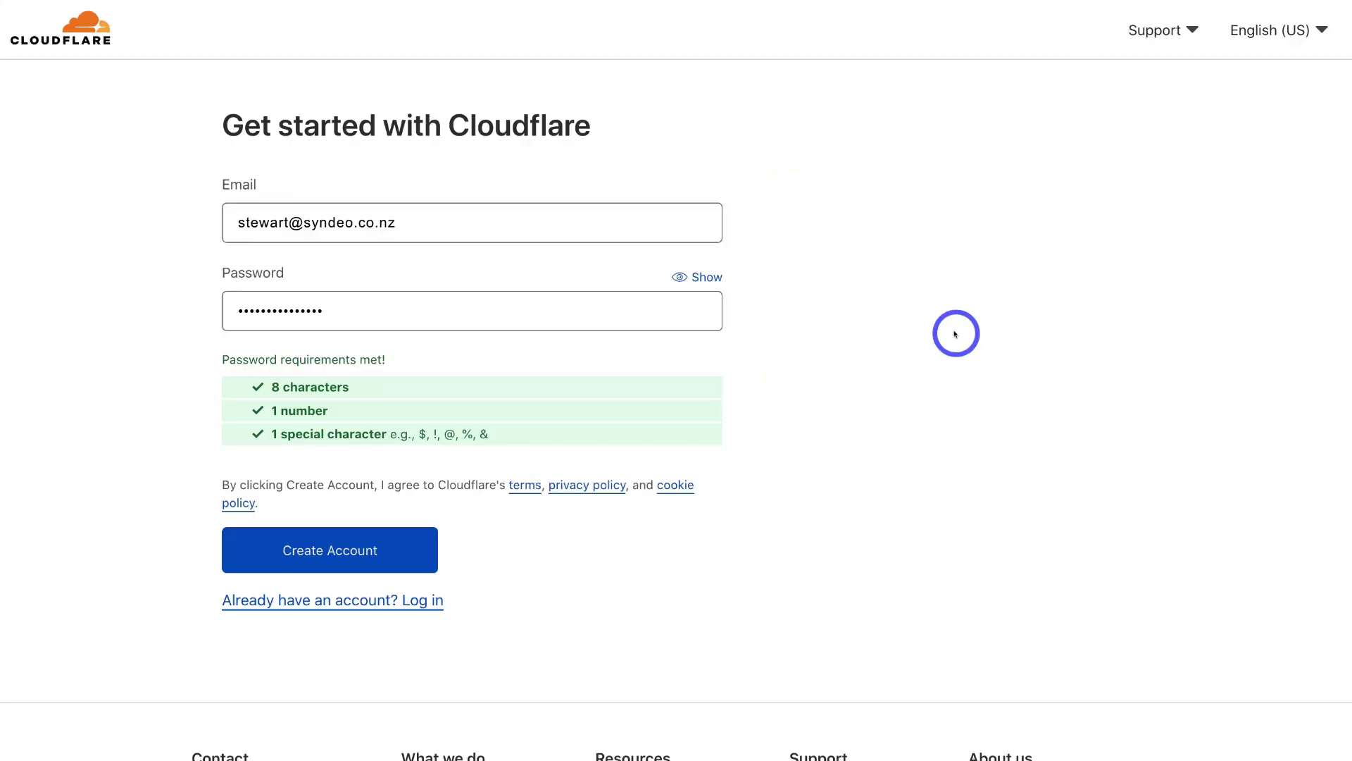
pyautogui.click(391, 543)
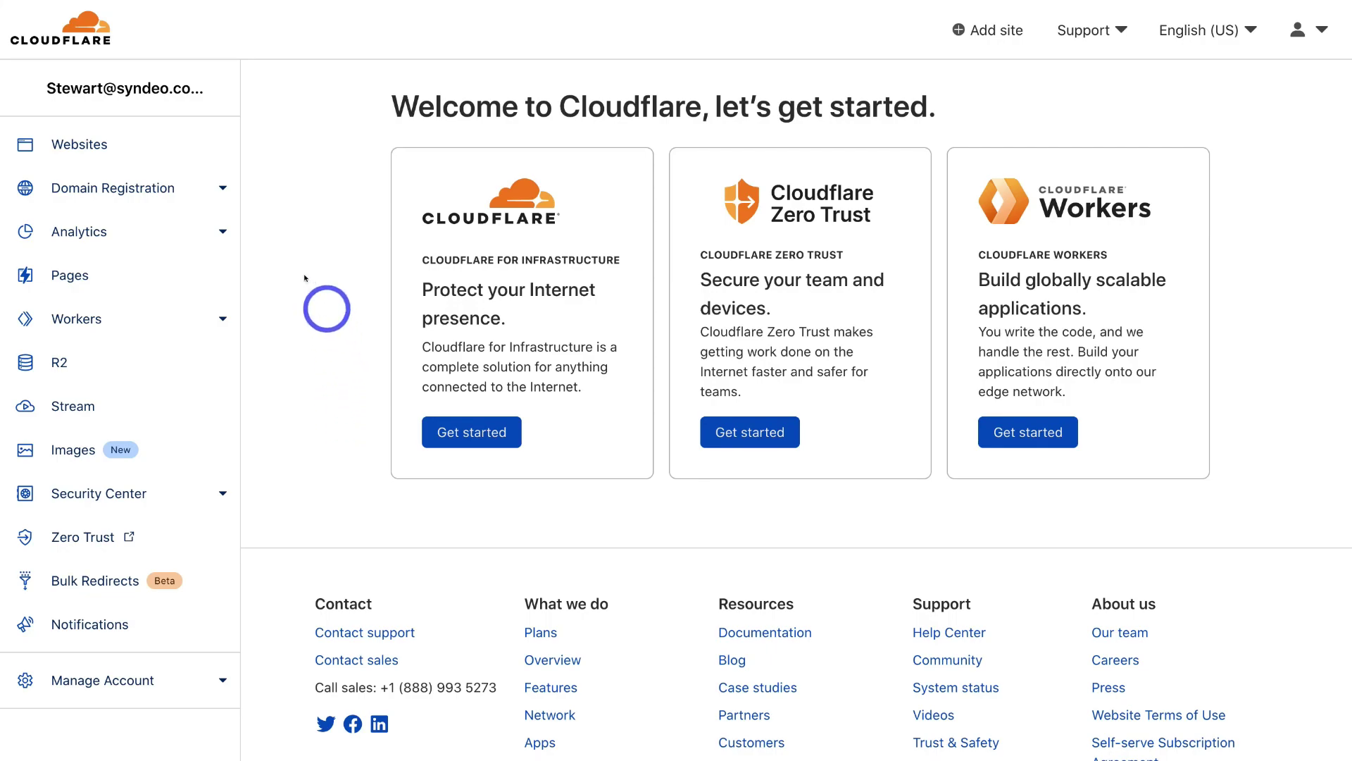
pyautogui.click(116, 140)
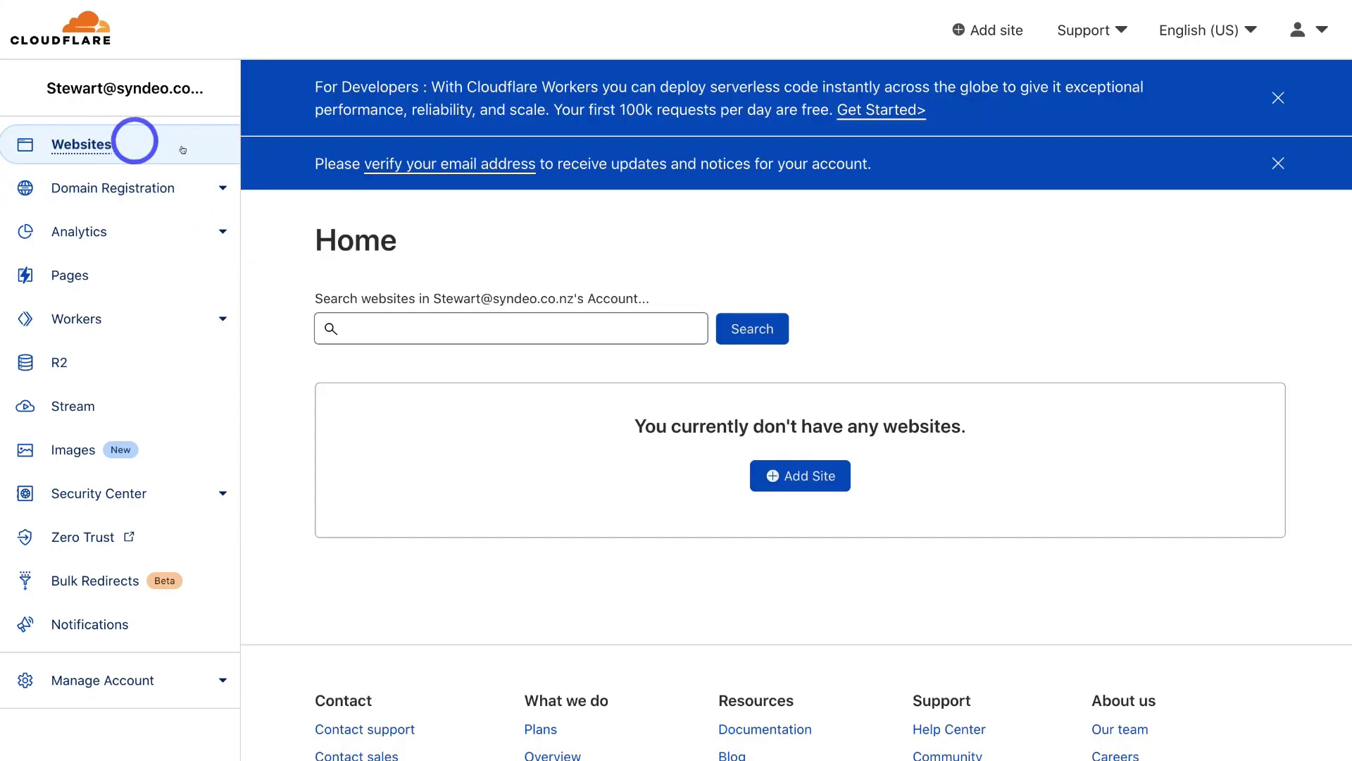
pyautogui.click(789, 476)
pyautogui.click(362, 181)
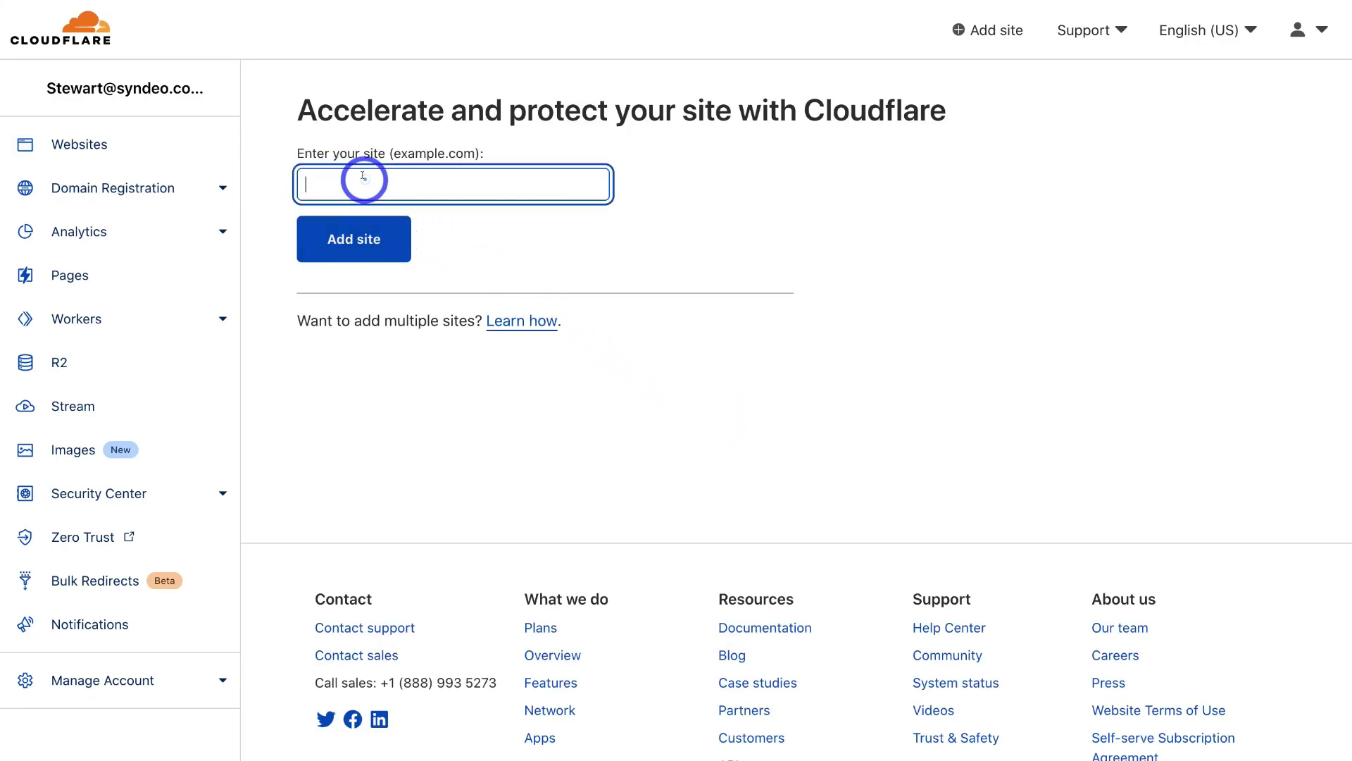
pyautogui.write('stewsconsulting.com')
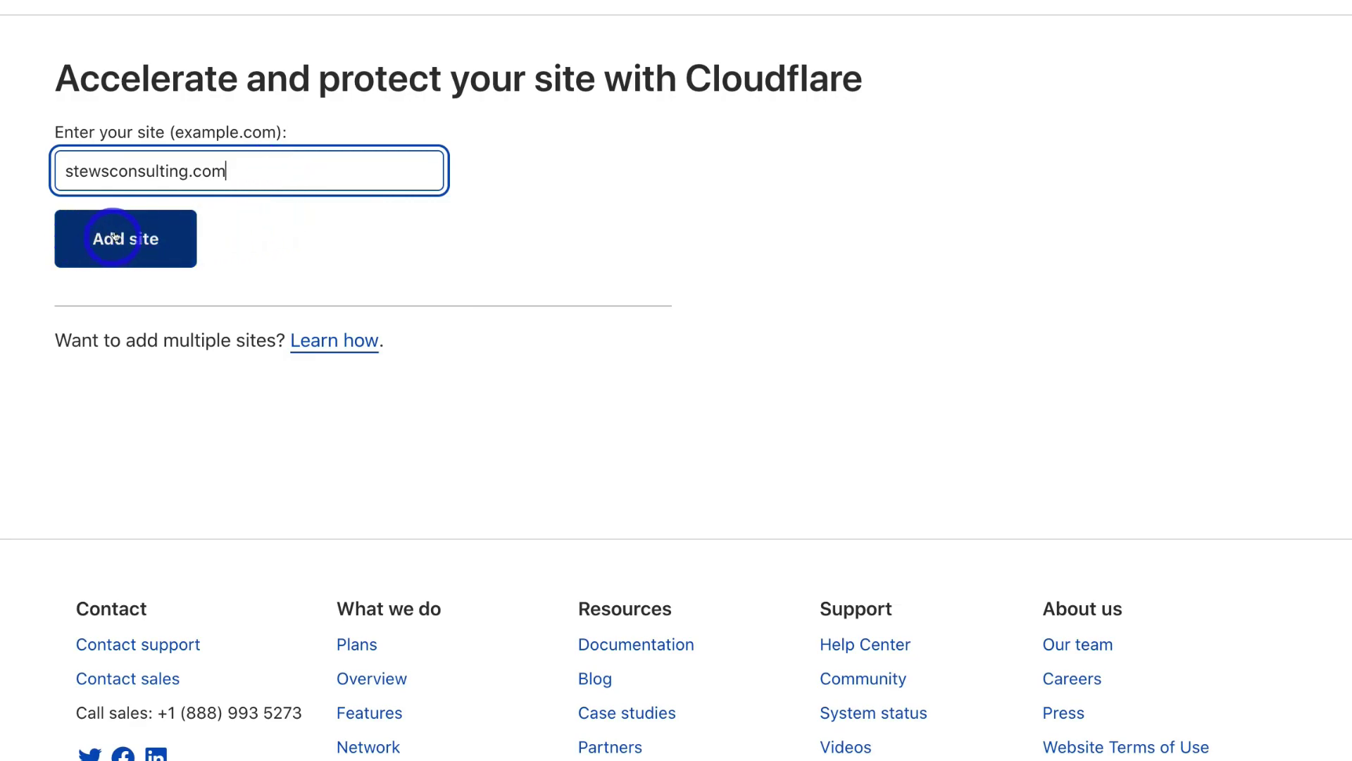
# Step: Add stewsconsulting.com on the Free plan and review its 15 imported DNS records
pyautogui.click(127, 238)
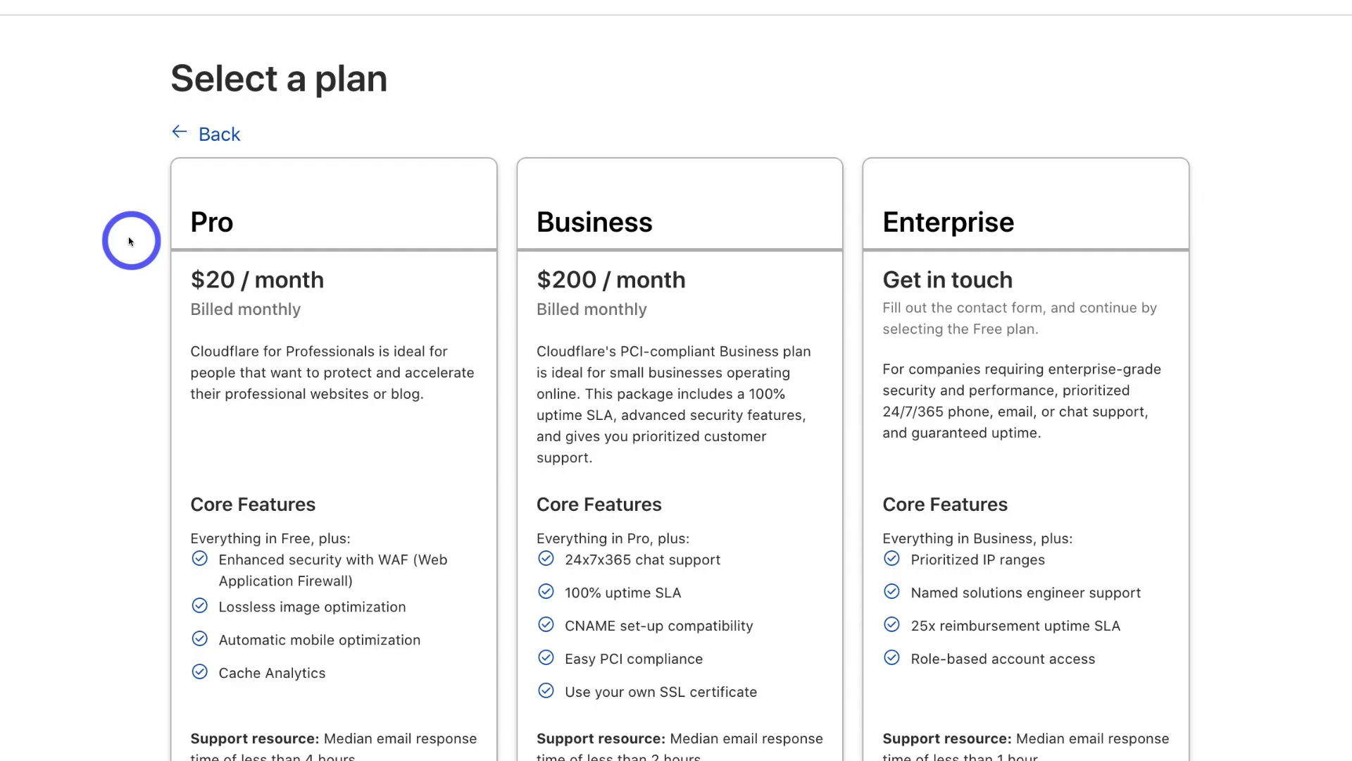
pyautogui.scroll(-6, 130, 241)
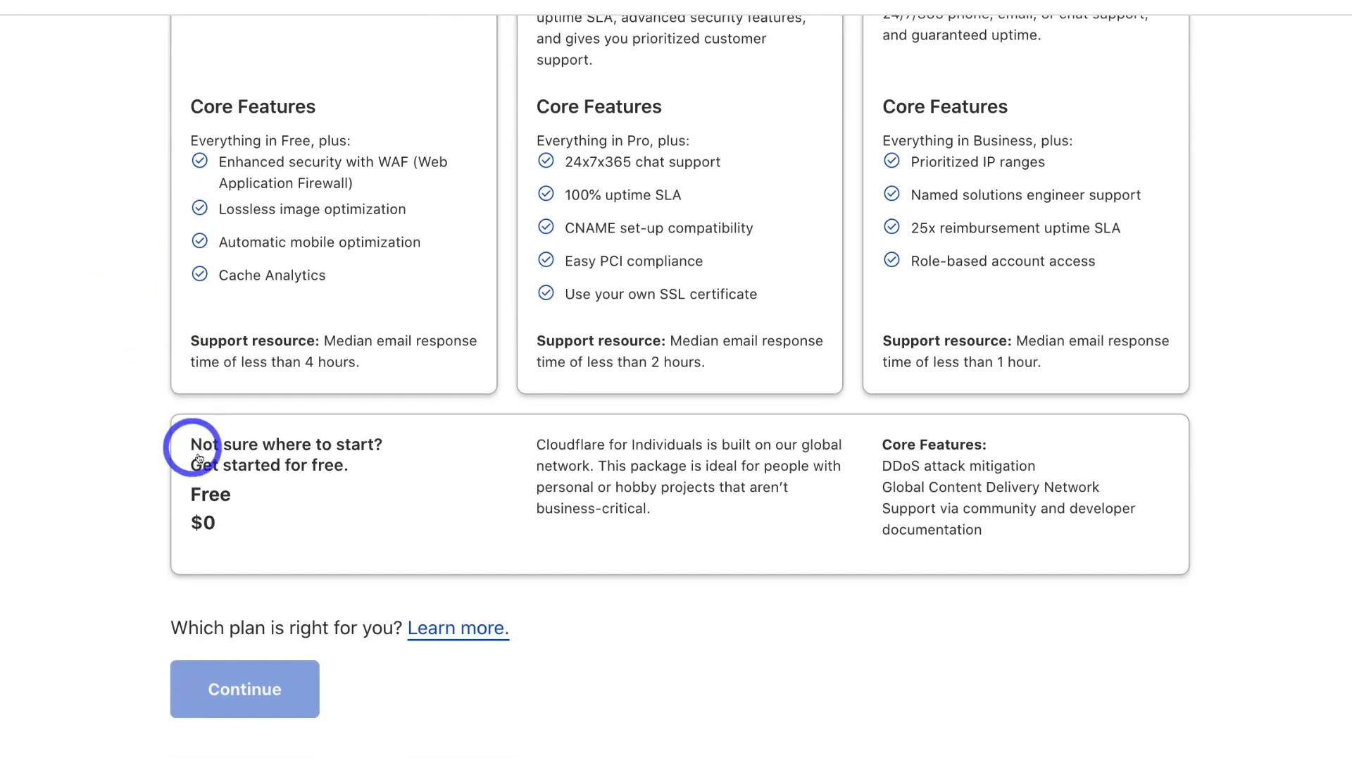
pyautogui.click(289, 491)
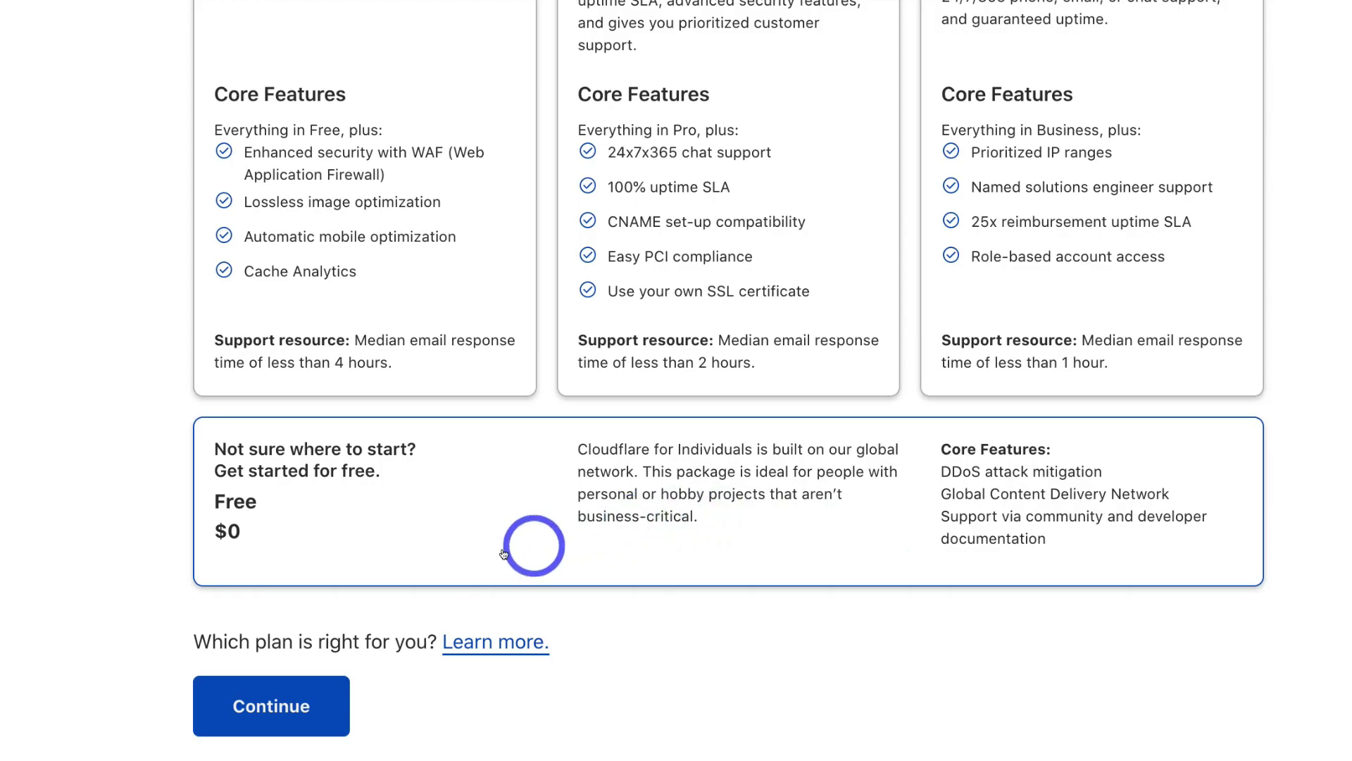
pyautogui.click(281, 701)
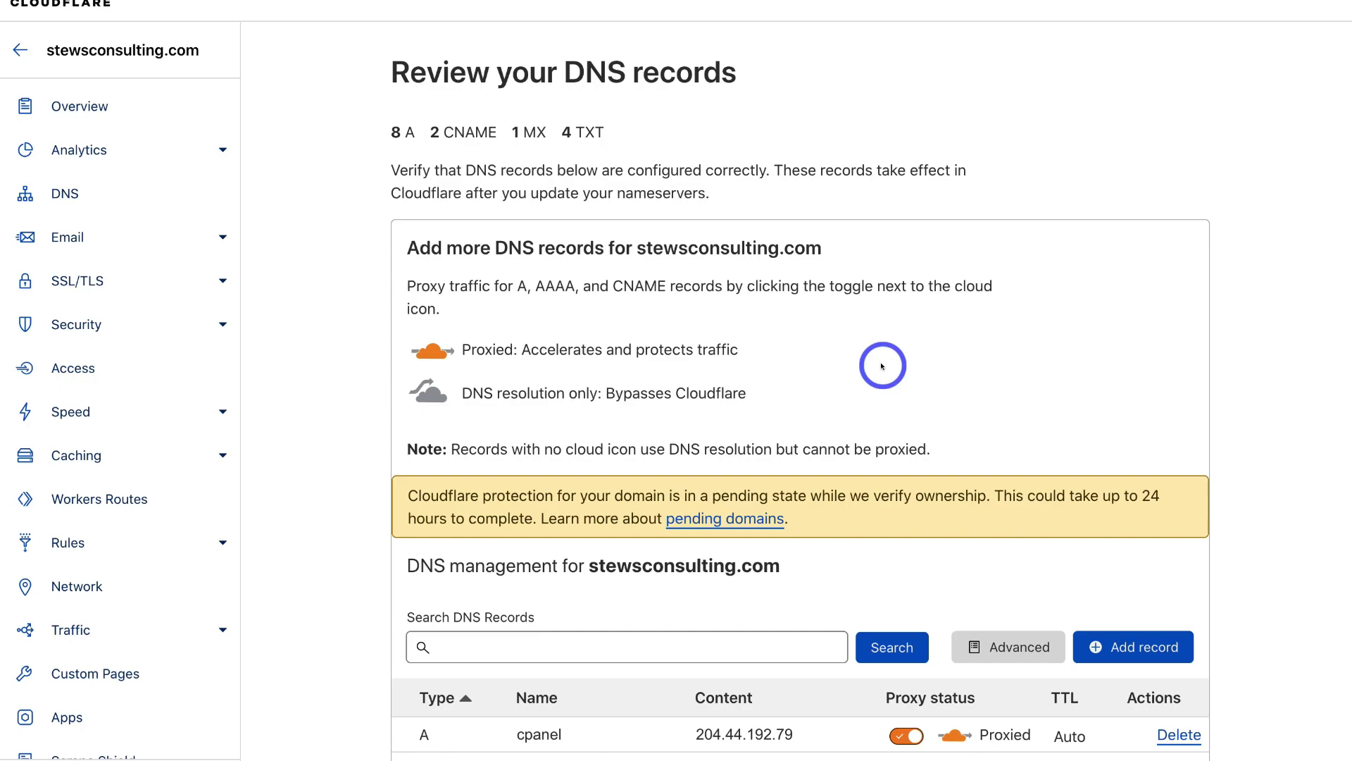
pyautogui.scroll(-12, 882, 365)
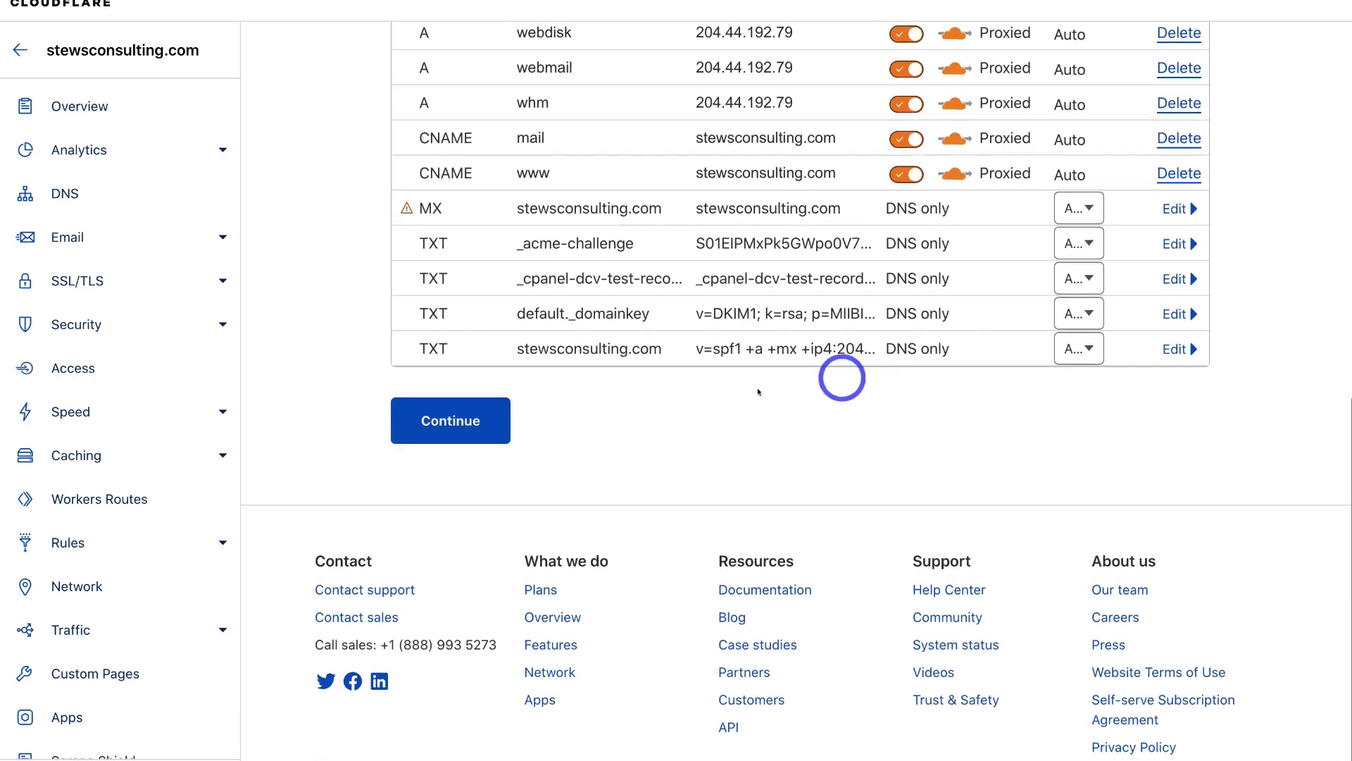
# Step: Accept the imported DNS records and copy the first nameserver, emily.ns.cloudflare.com
pyautogui.click(493, 417)
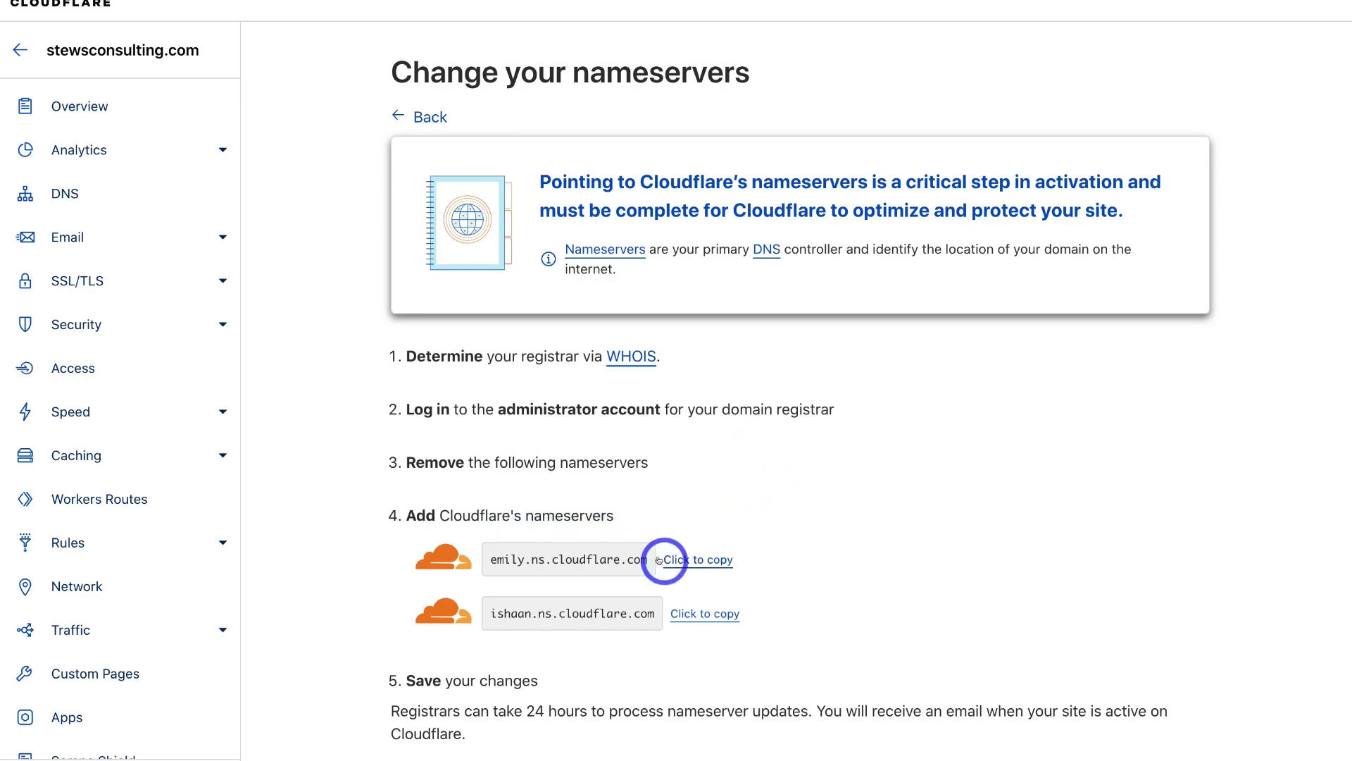
pyautogui.click(715, 558)
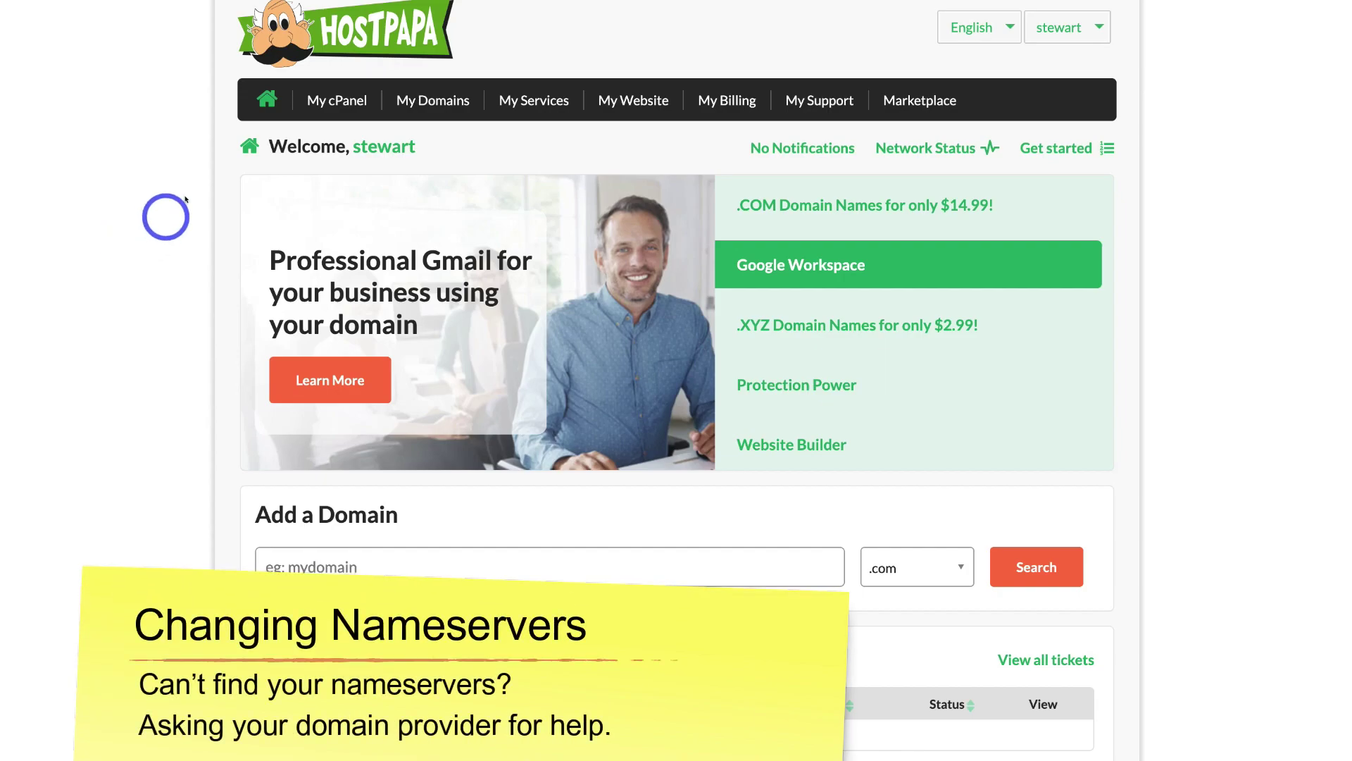
# Step: Switch stewsconsulting.com to custom nameservers in HostPapa, with DNS1 set to emily.ns.cloudflare.com
pyautogui.click(437, 95)
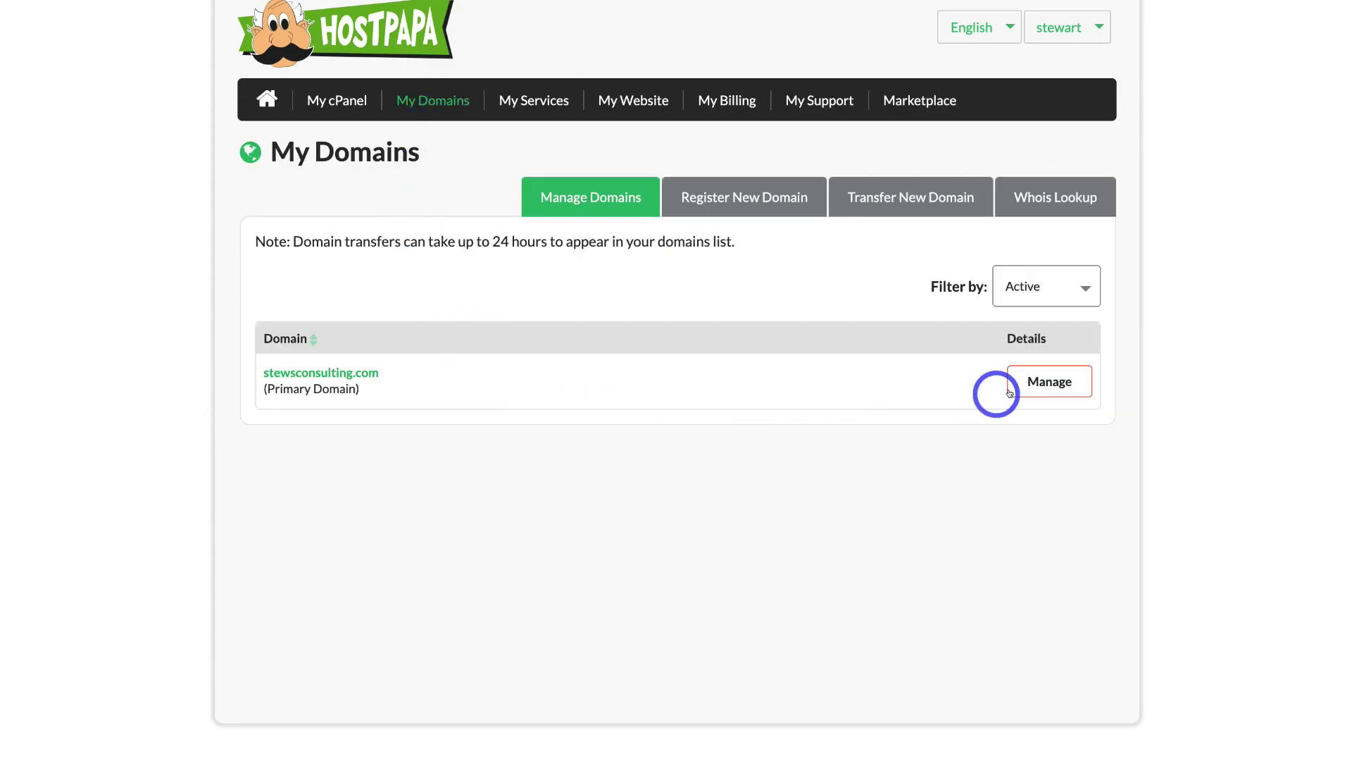
pyautogui.click(1040, 384)
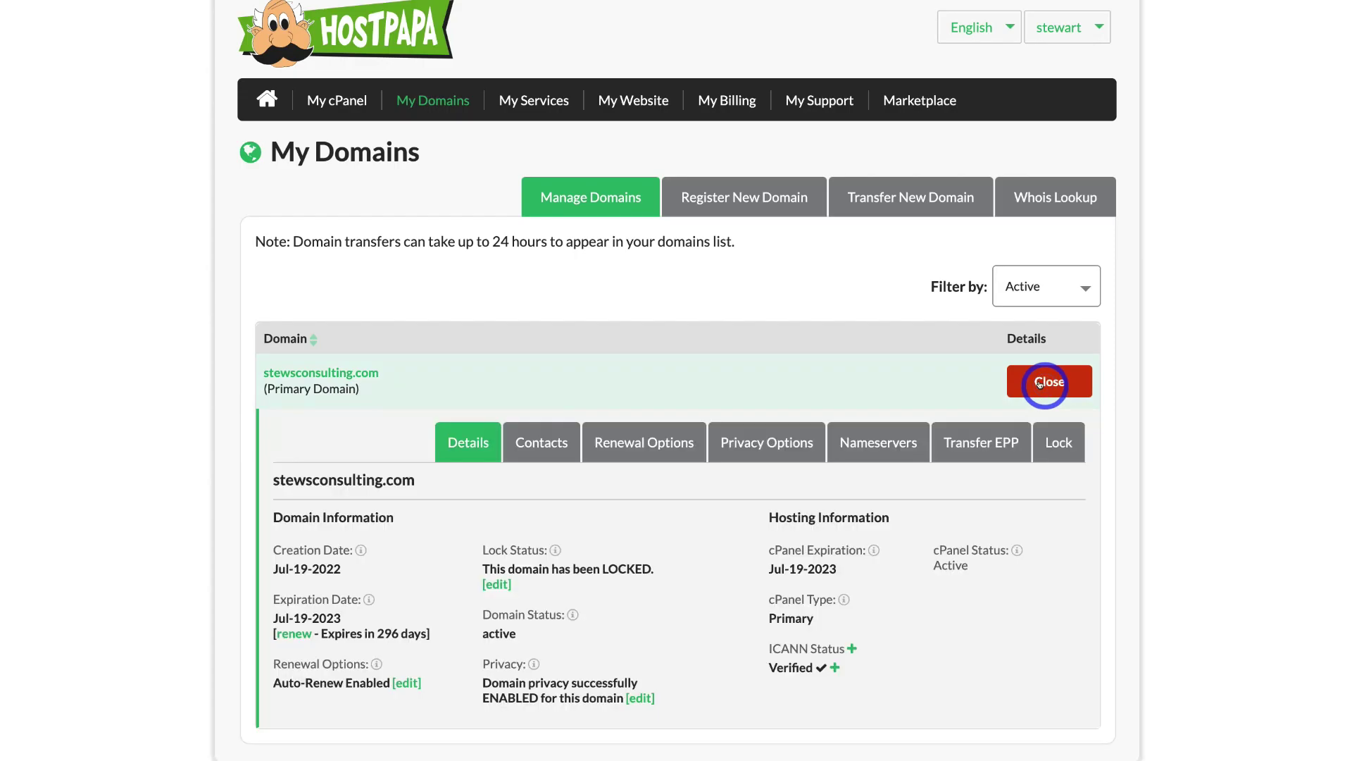
pyautogui.click(852, 442)
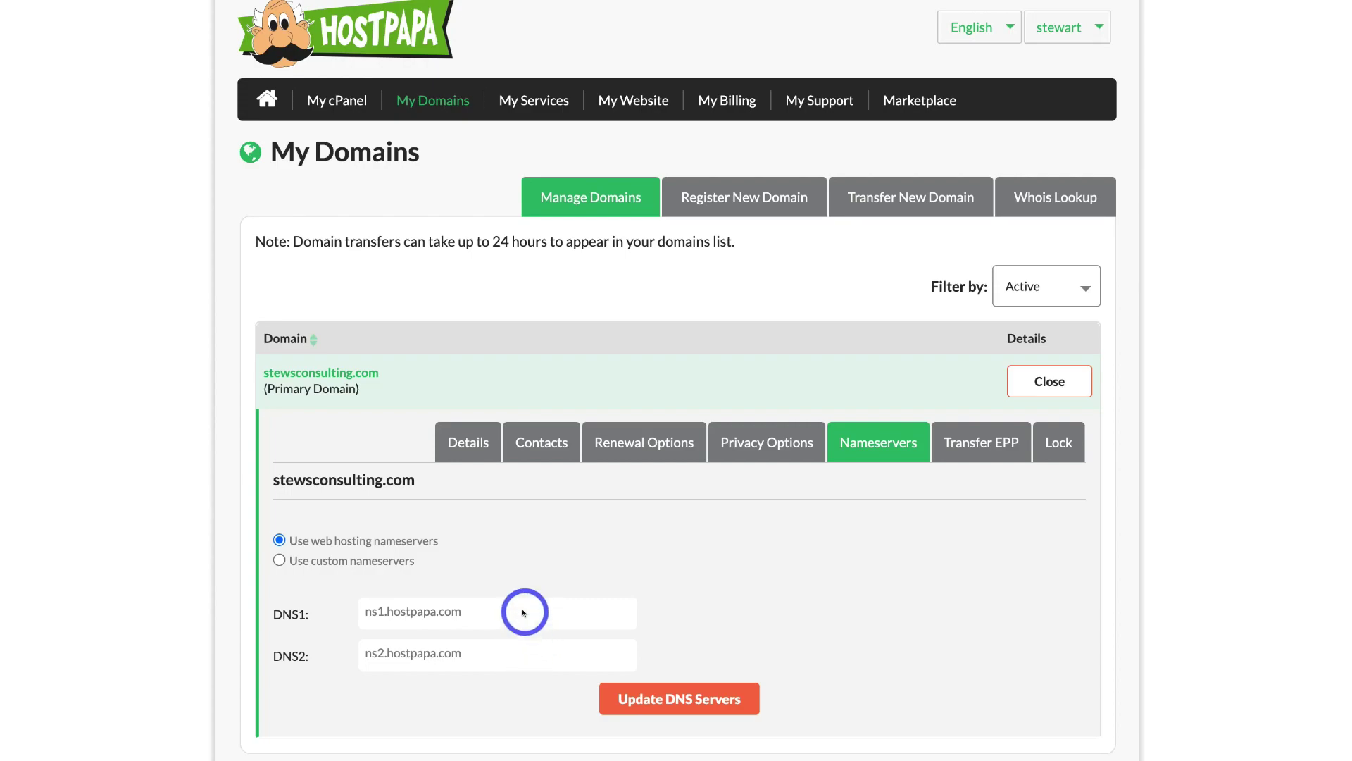
pyautogui.click(279, 560)
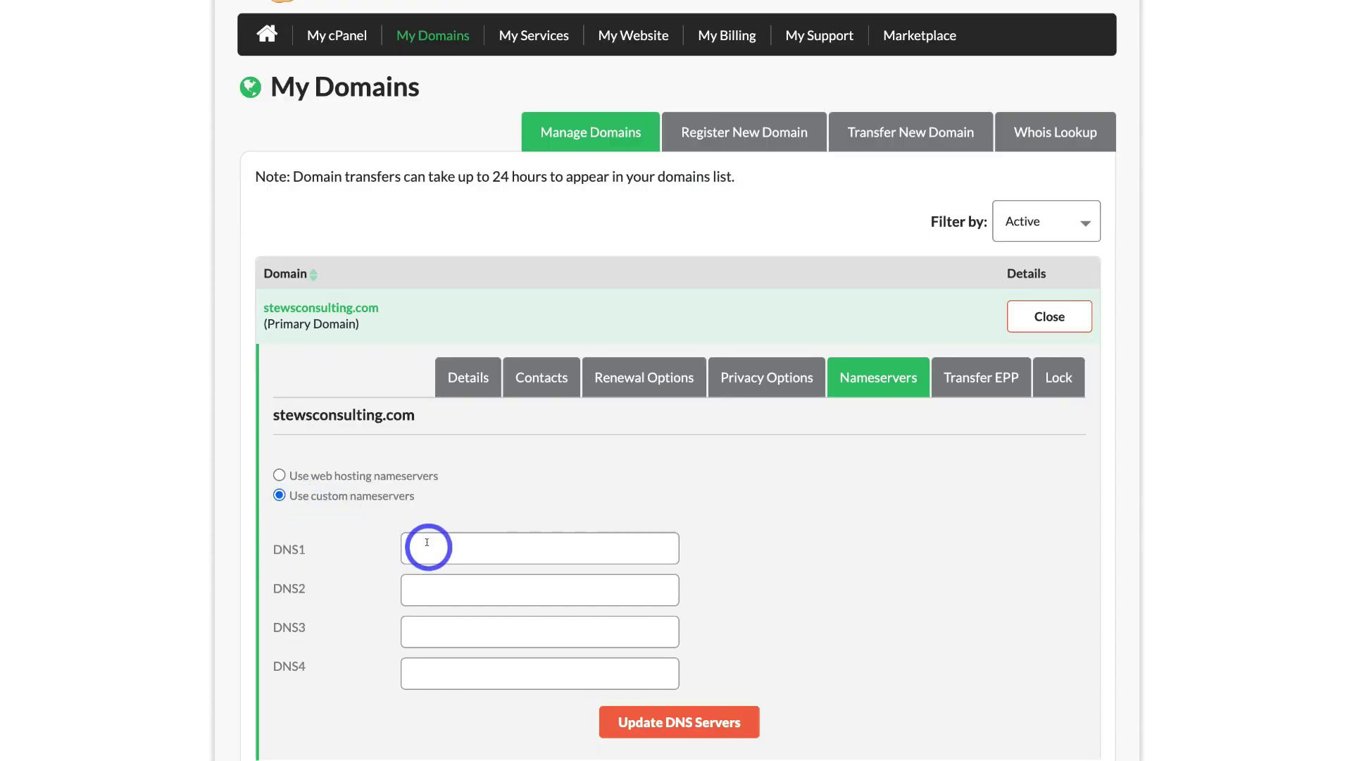
pyautogui.rightClick(426, 542)
pyautogui.click(459, 667)
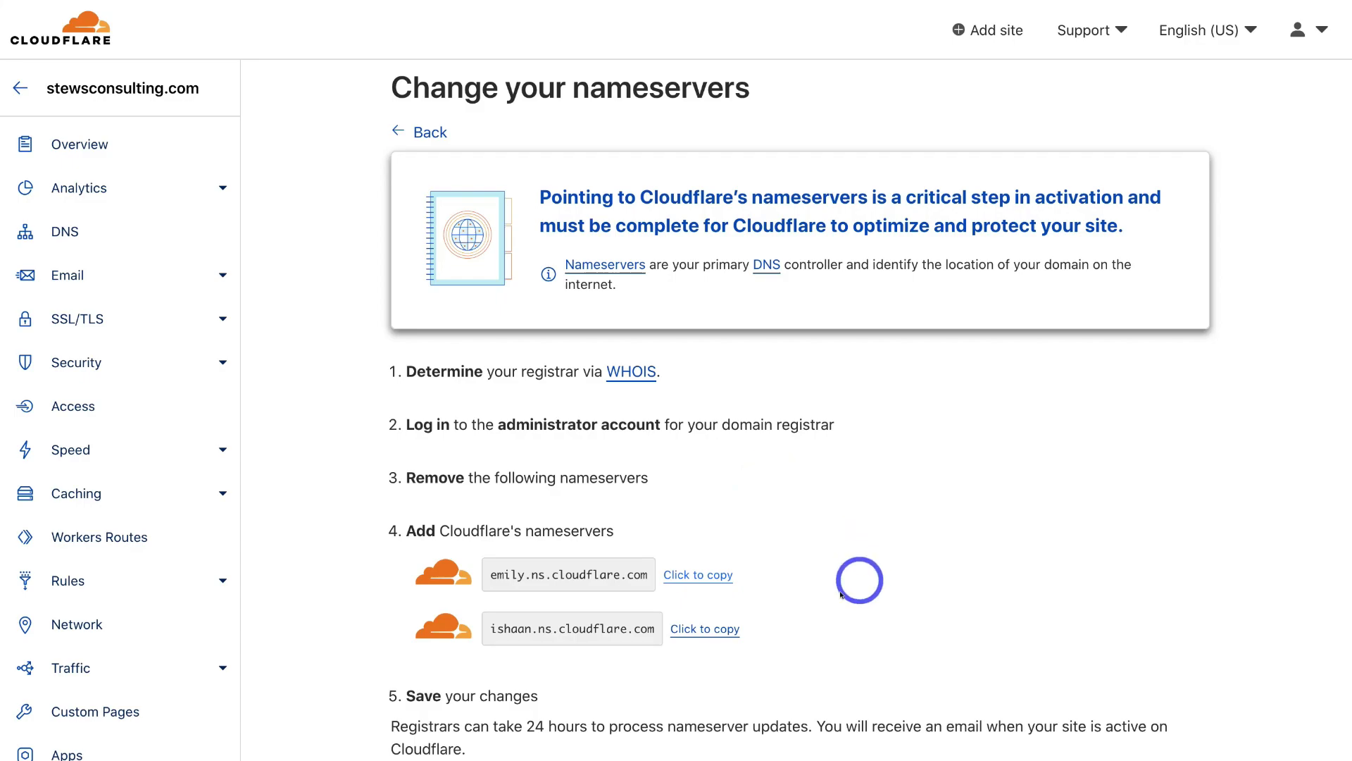
# Step: Copy ishaan.ns.cloudflare.com from Cloudflare's nameserver instructions
pyautogui.click(674, 628)
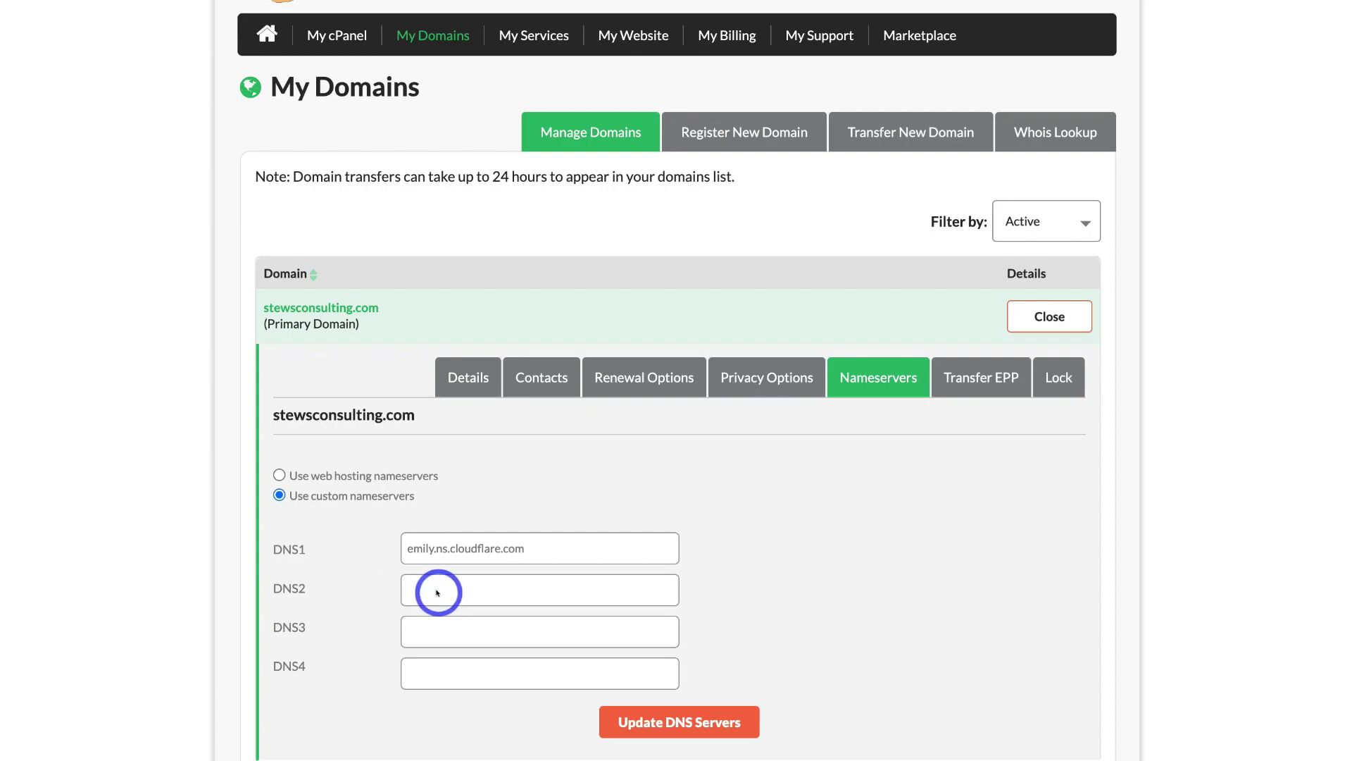
# Step: Paste ishaan.ns.cloudflare.com into DNS2 and update the domain's nameservers in HostPapa
pyautogui.rightClick(437, 589)
pyautogui.click(479, 683)
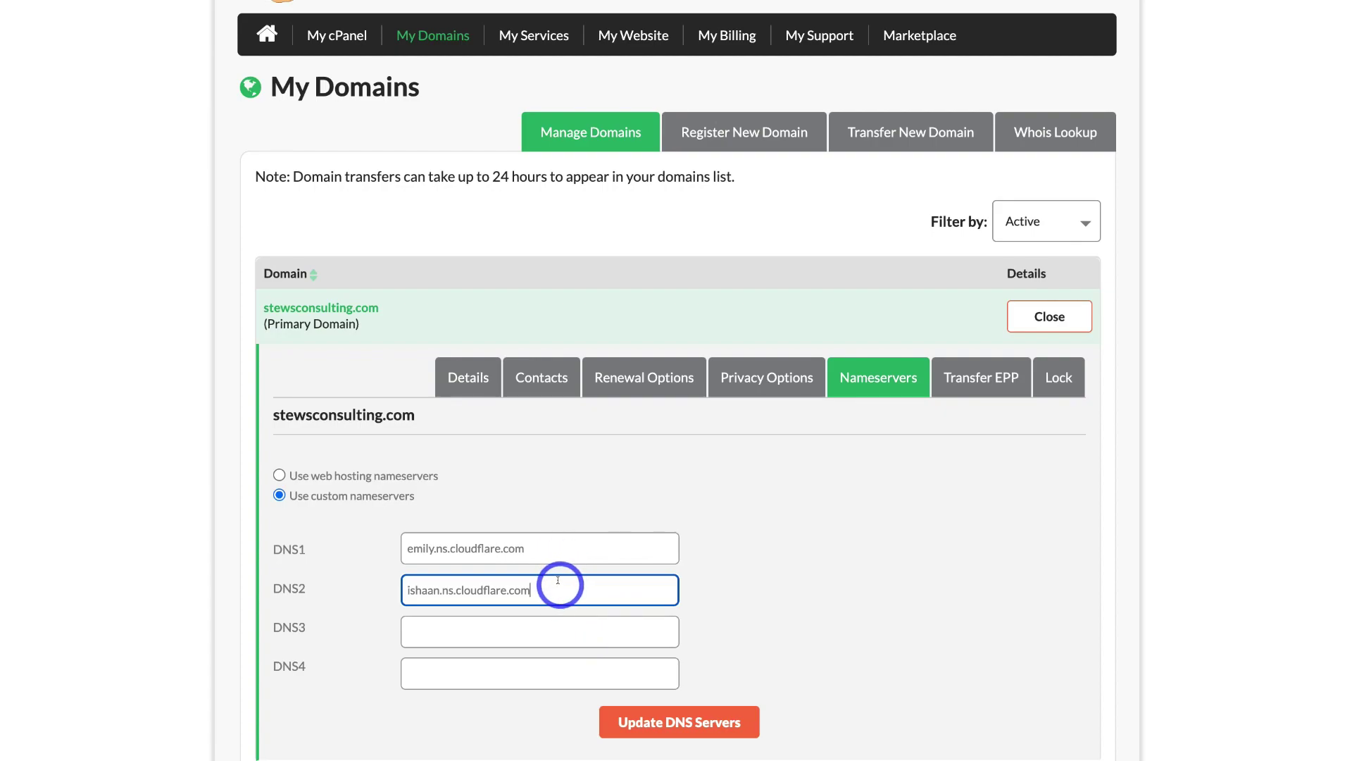
pyautogui.click(620, 728)
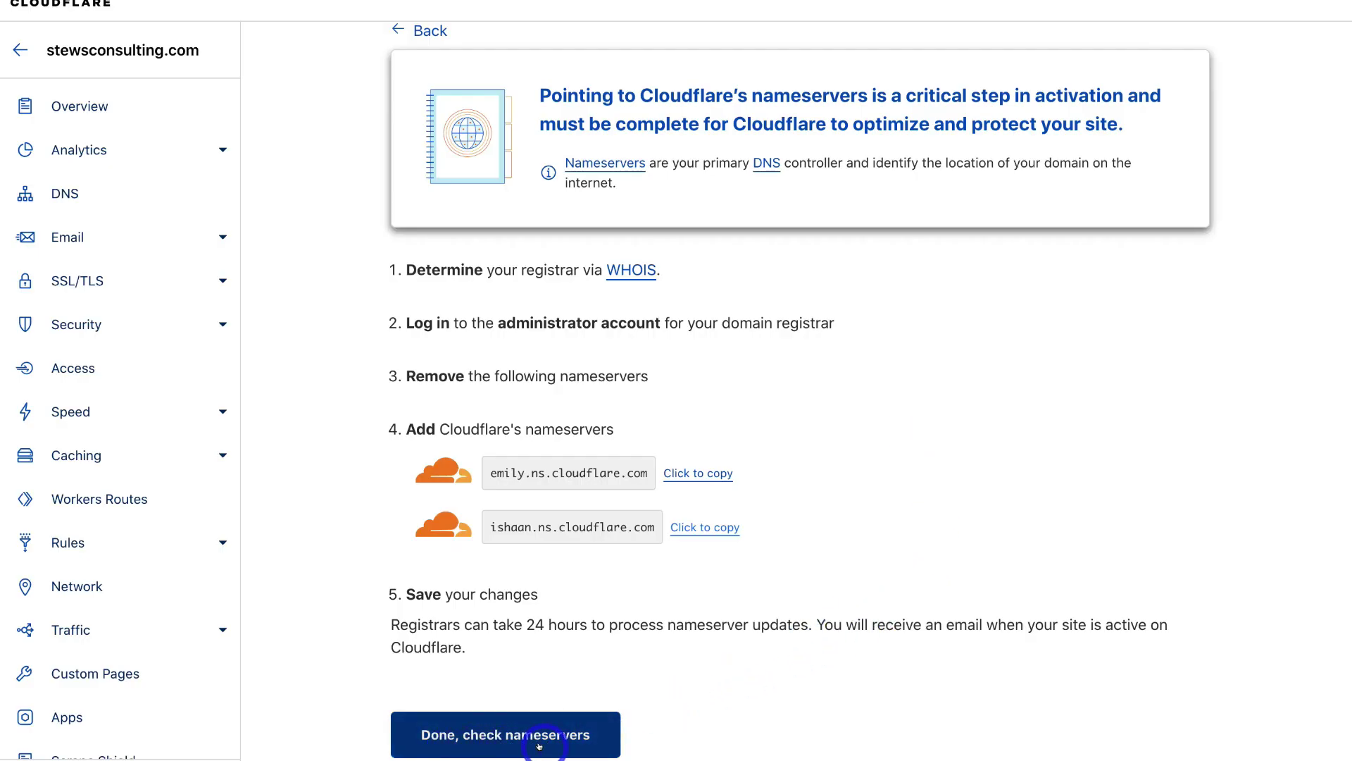
# Step: Confirm the nameserver change, keep Automatic HTTPS Rewrites on, and enable Always Use HTTPS
pyautogui.click(540, 745)
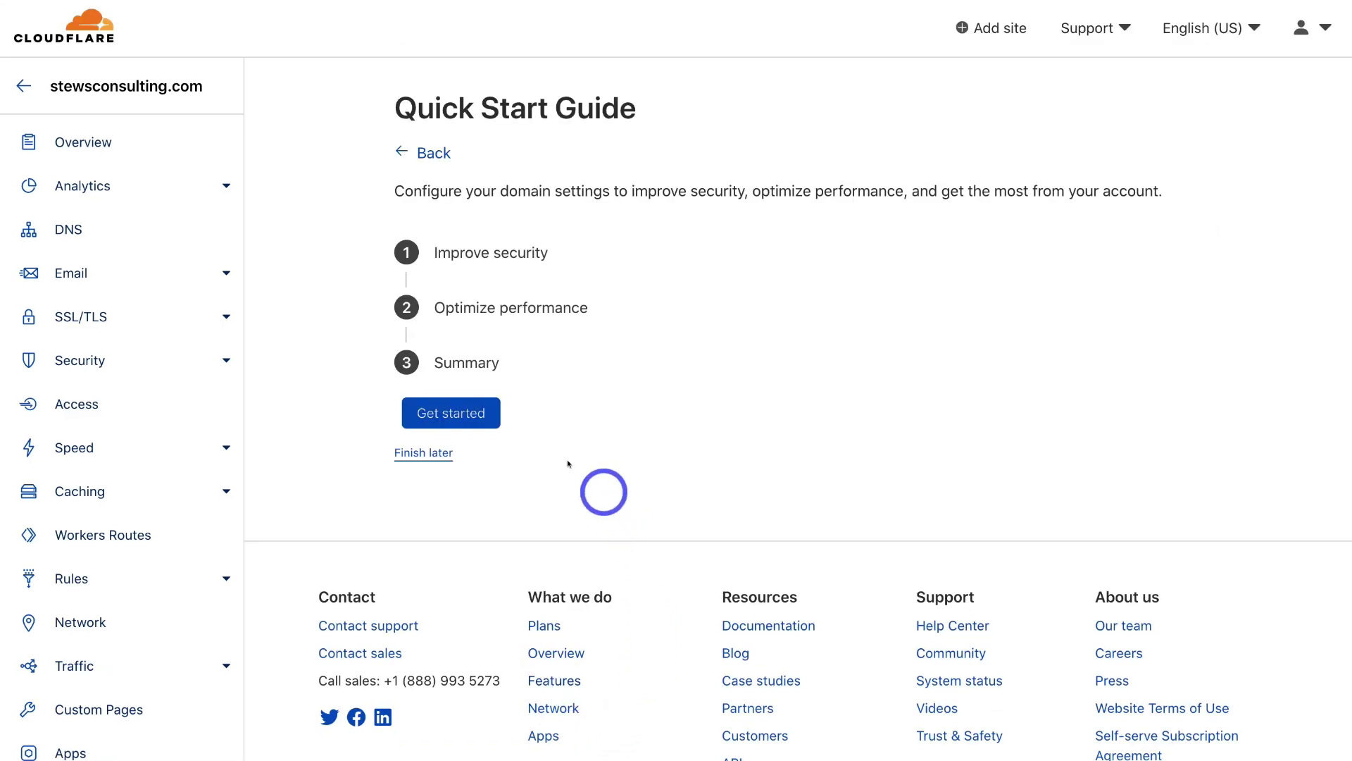
pyautogui.click(435, 415)
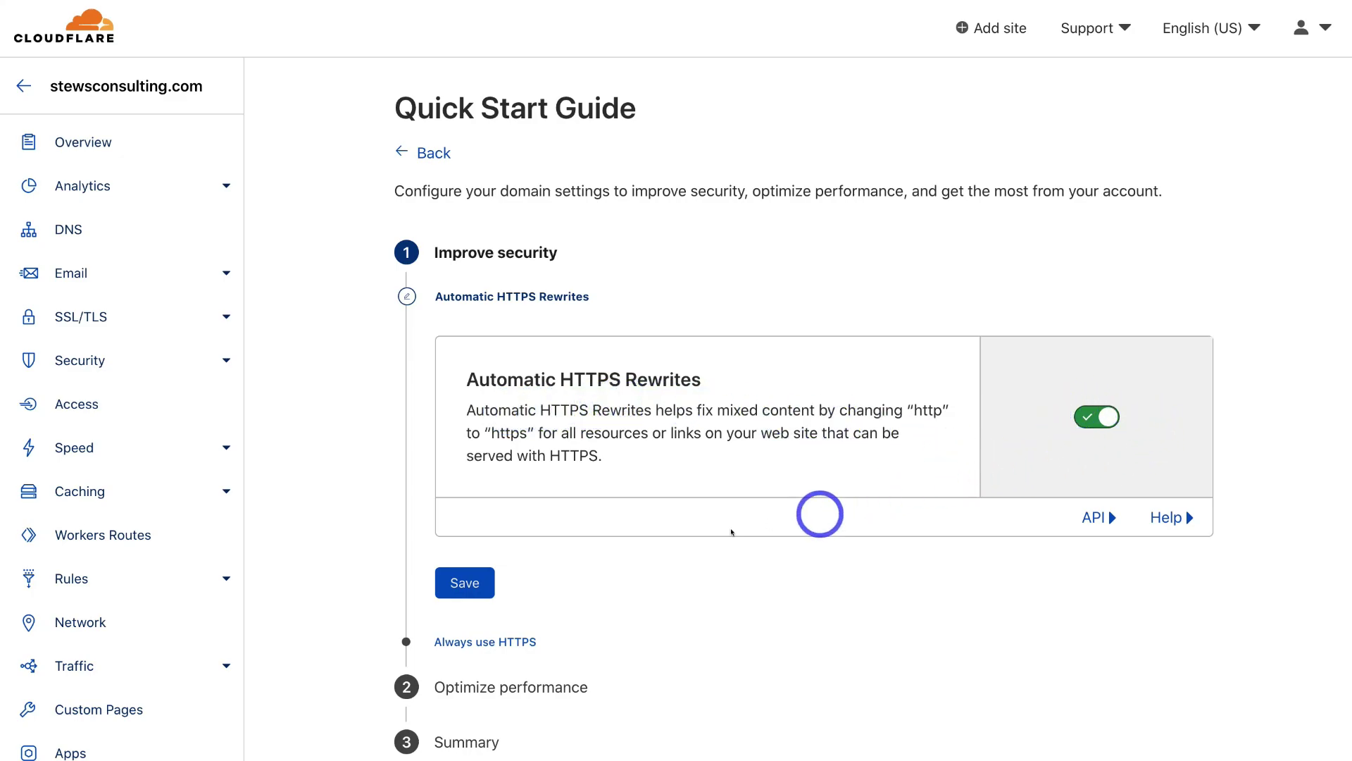
pyautogui.click(470, 582)
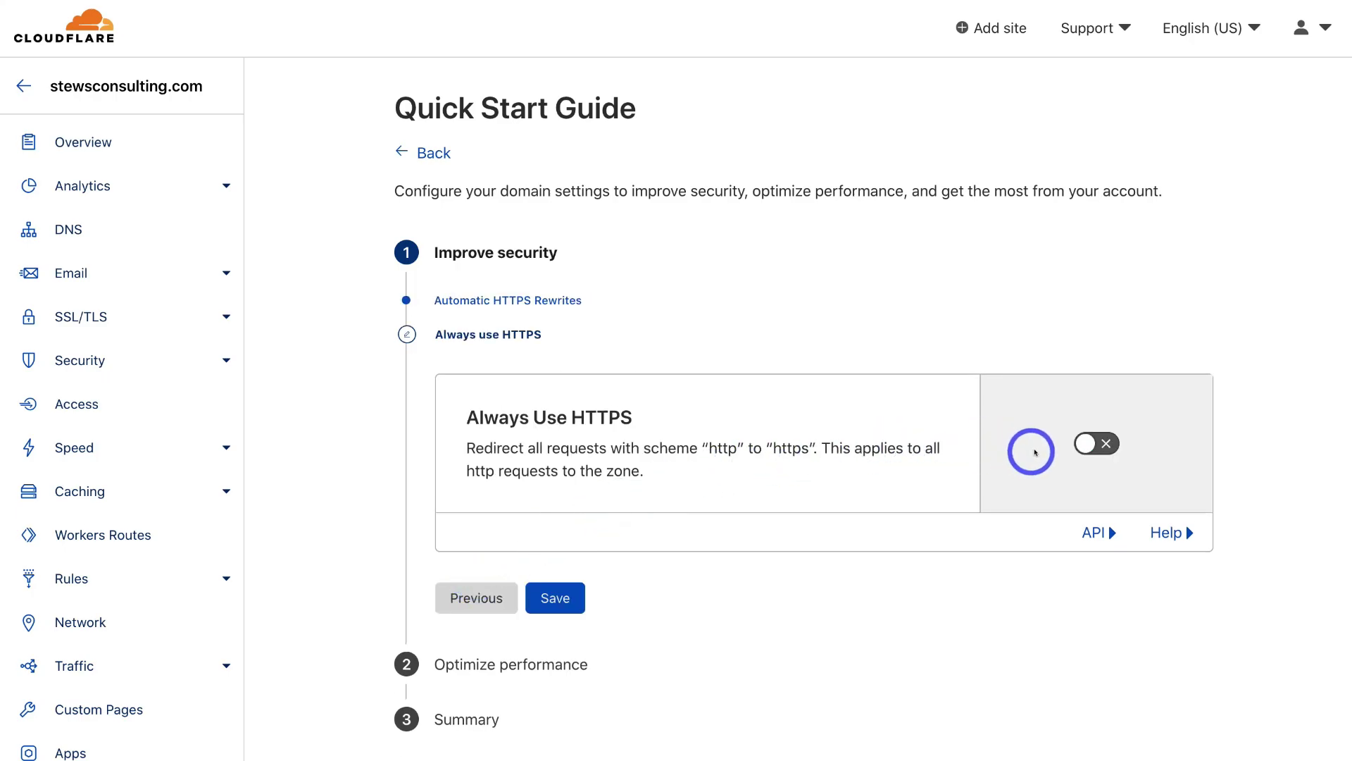
pyautogui.click(1093, 445)
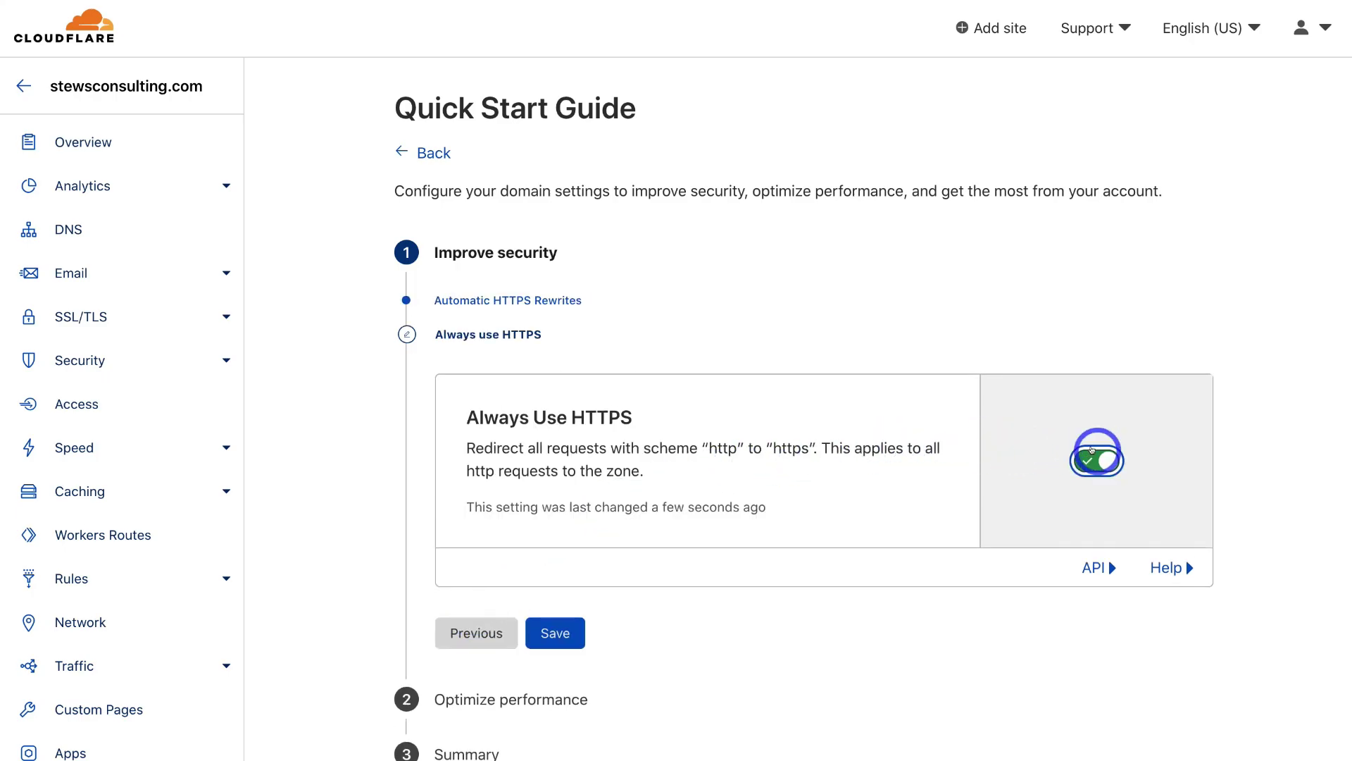
# Step: Save the HTTPS settings, turn on Auto Minify for JavaScript, CSS and HTML, and keep Brotli on
pyautogui.click(563, 631)
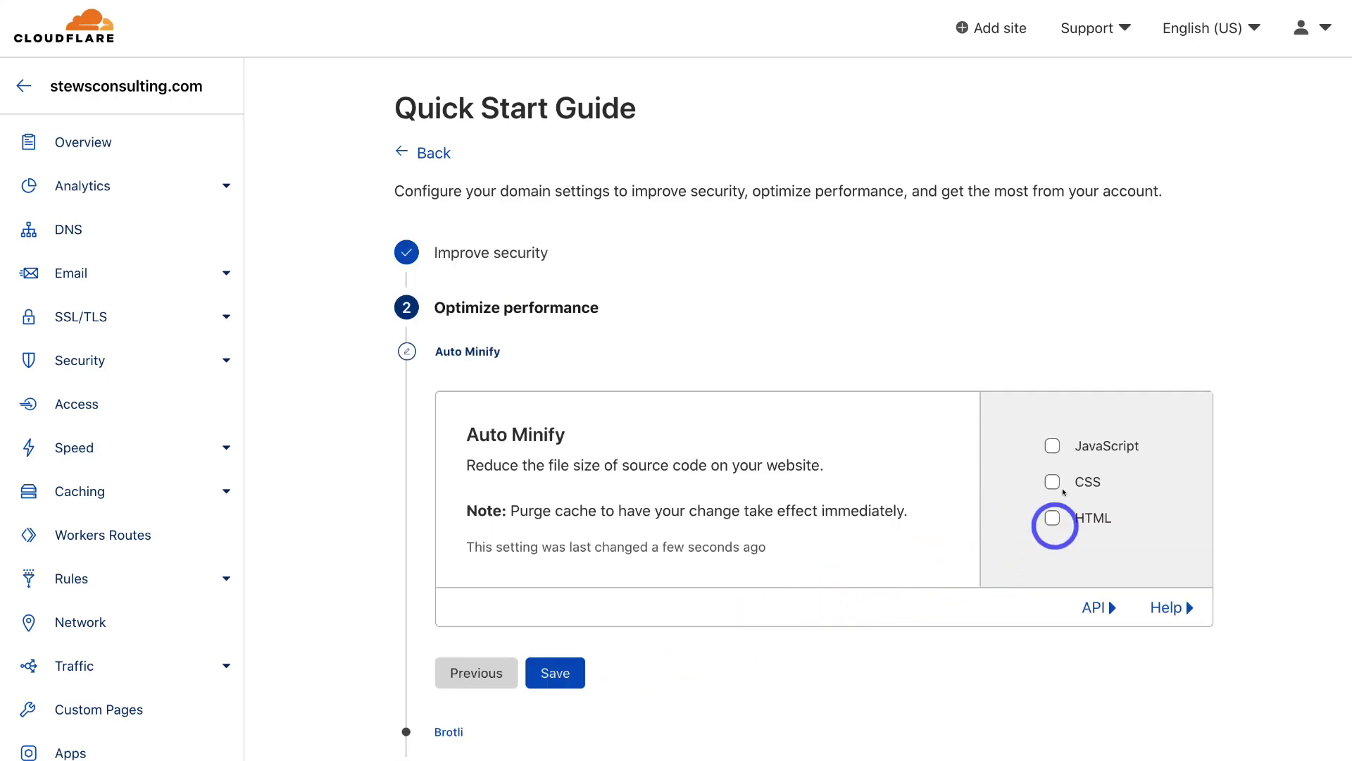
pyautogui.click(1052, 446)
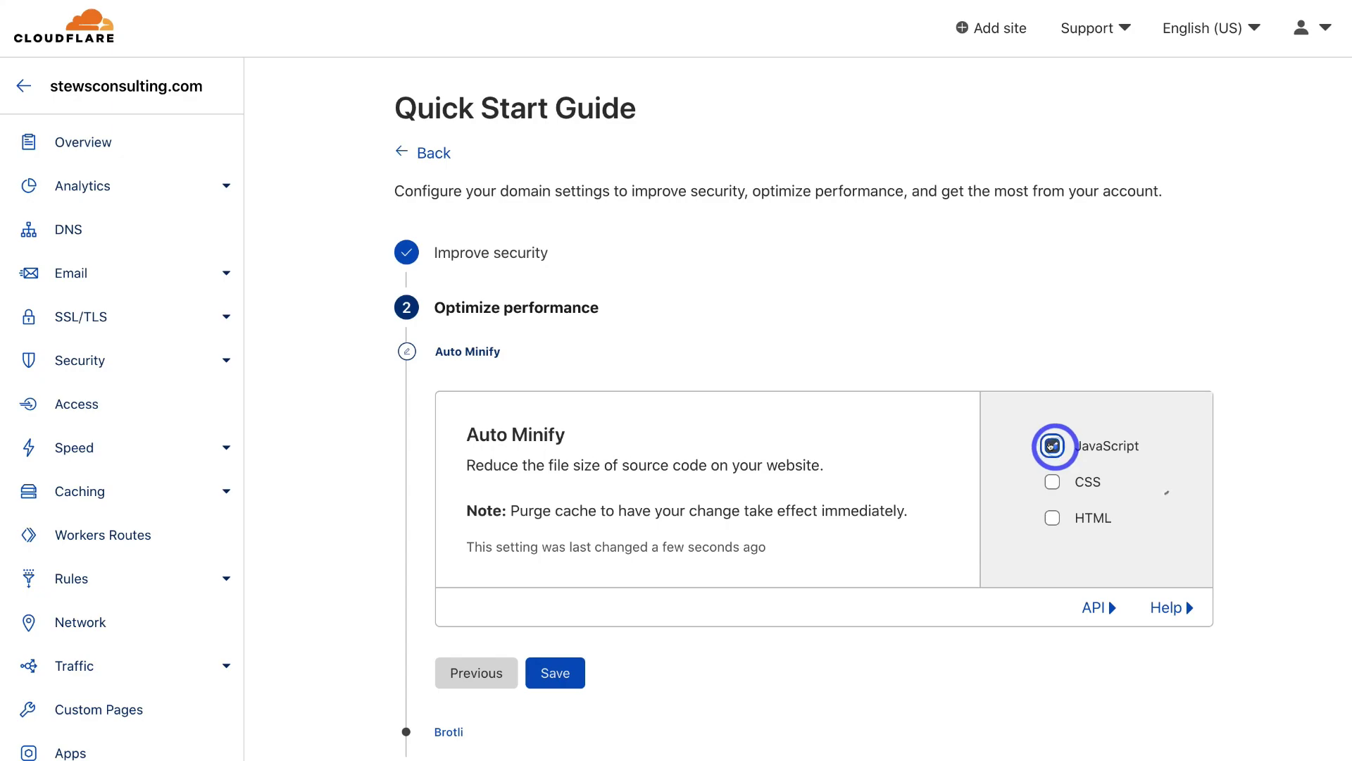
pyautogui.click(1051, 481)
pyautogui.click(1050, 518)
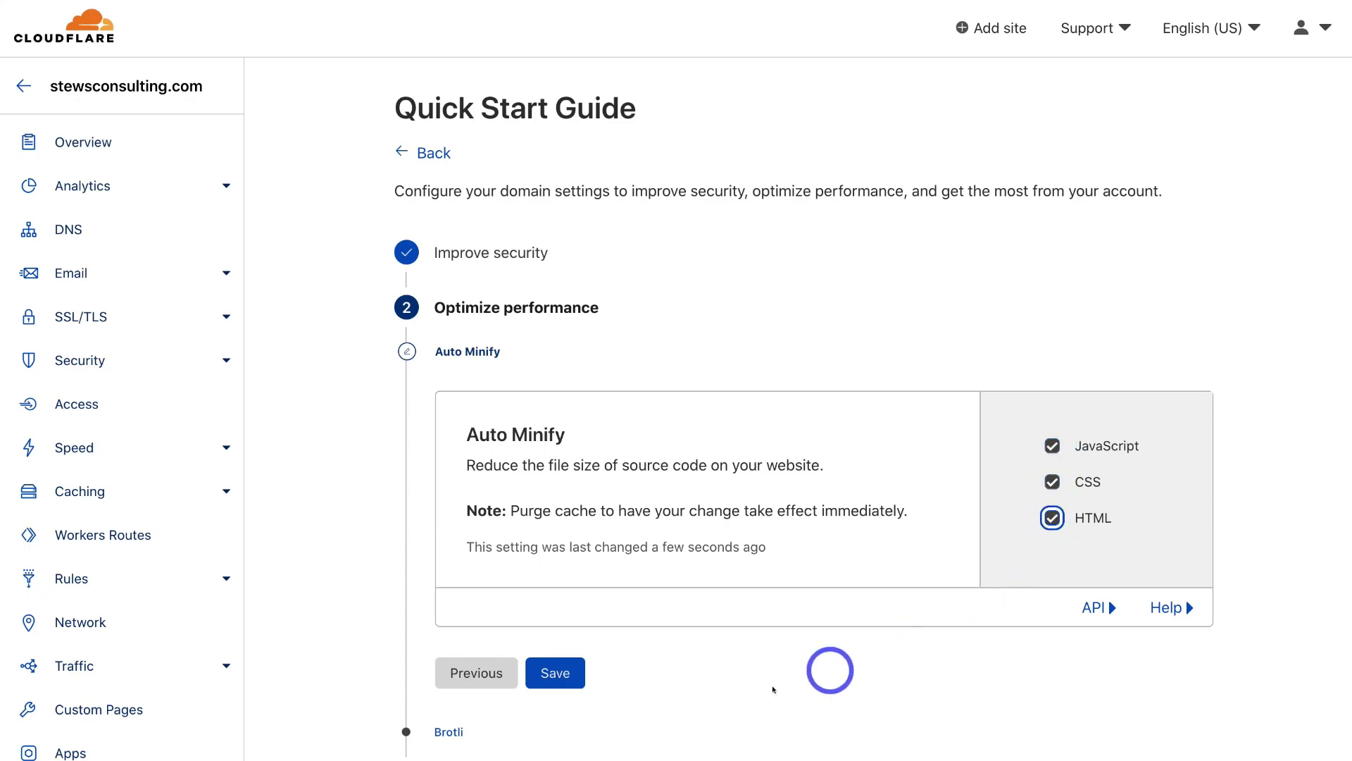
pyautogui.click(553, 676)
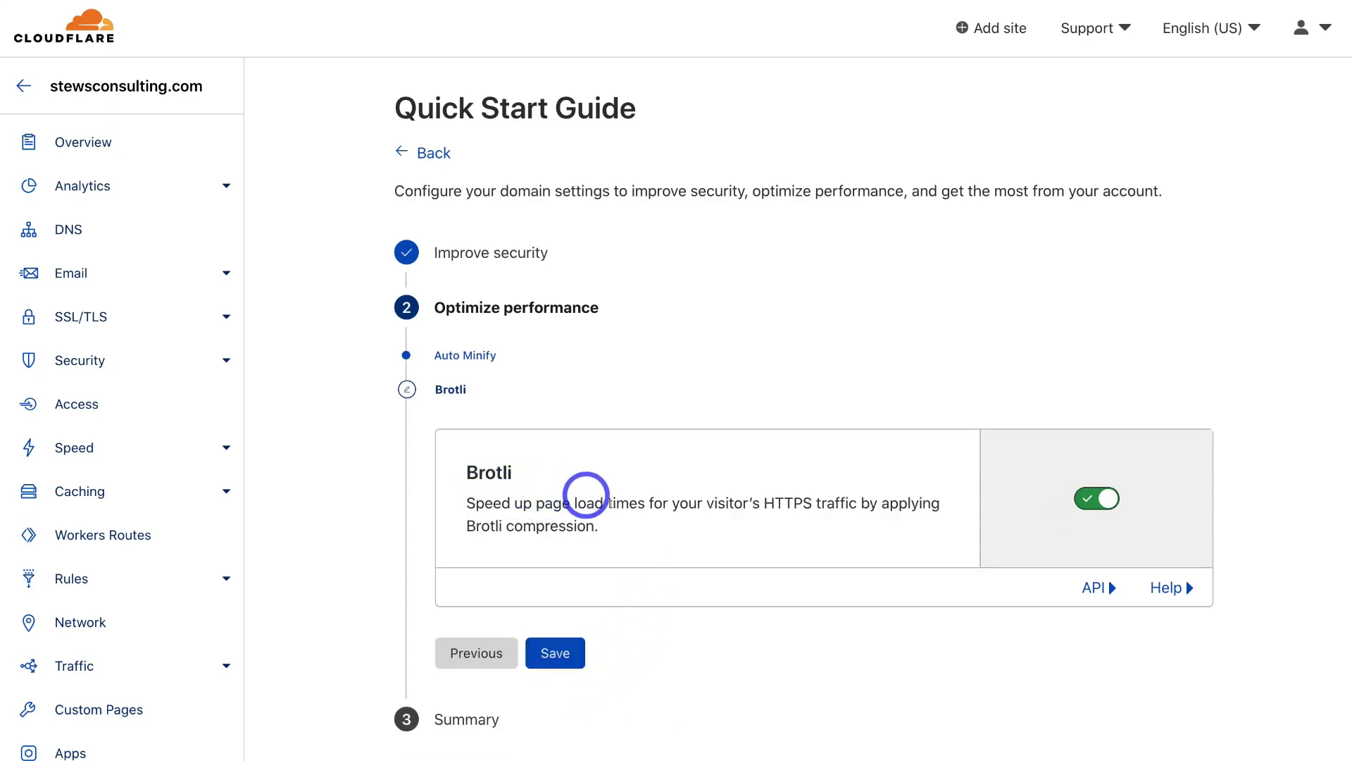
pyautogui.click(553, 654)
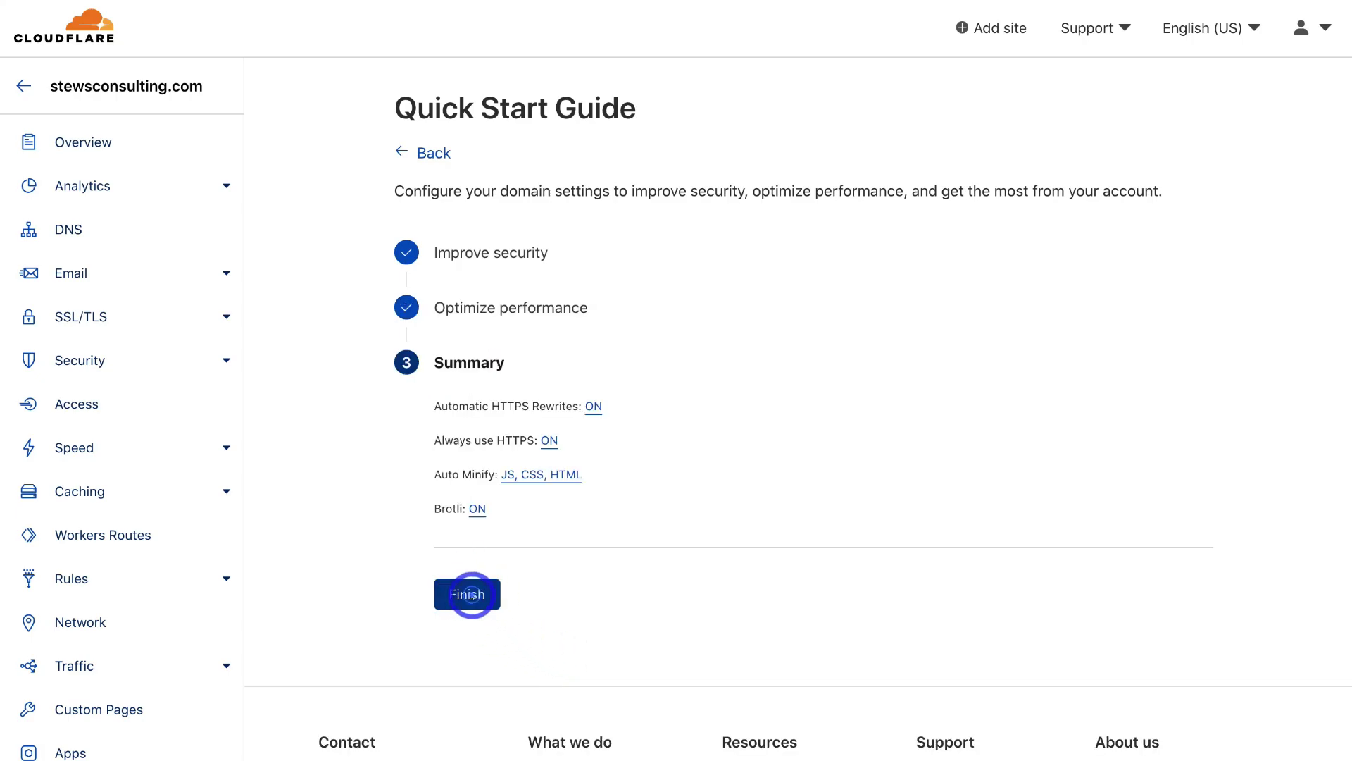
# Step: Finish the Quick Start Guide and view the Check nameservers box on the Overview page
pyautogui.click(471, 595)
pyautogui.scroll(-3, 874, 582)
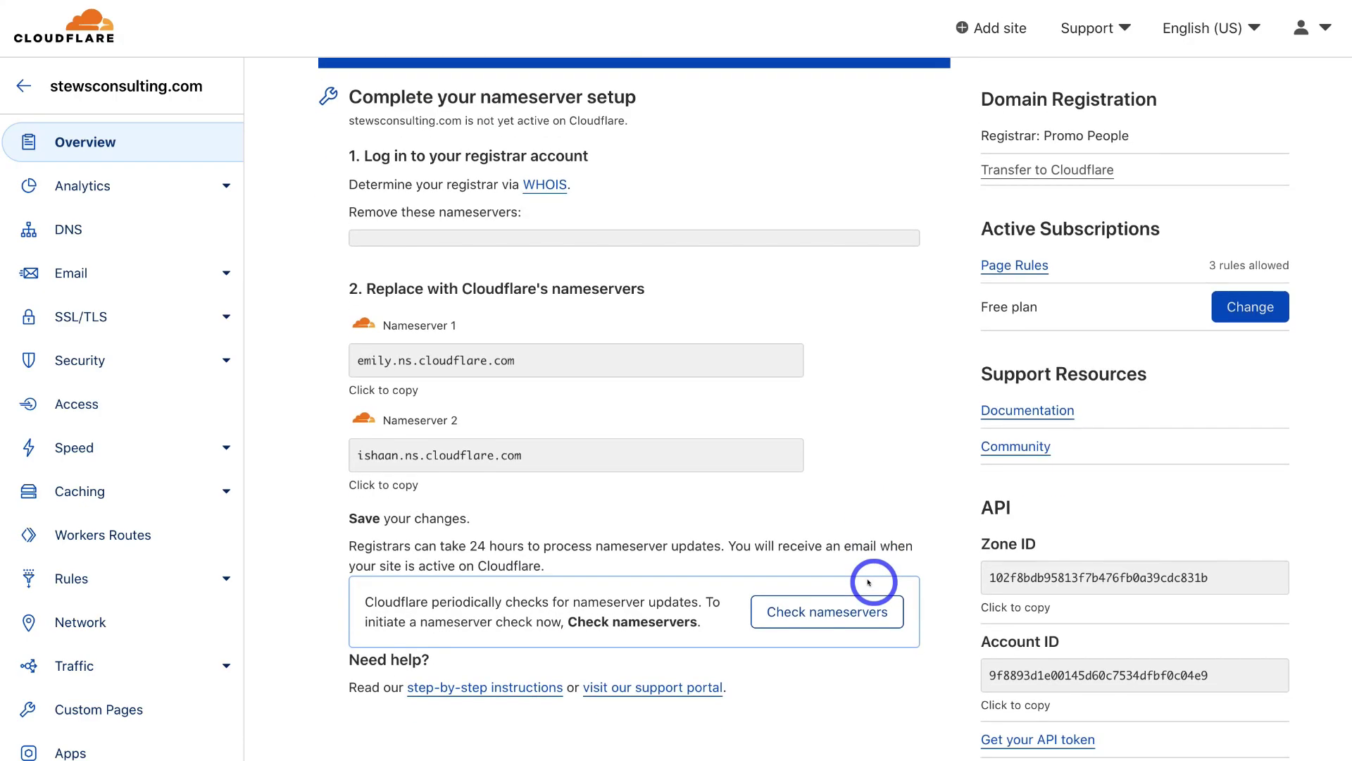